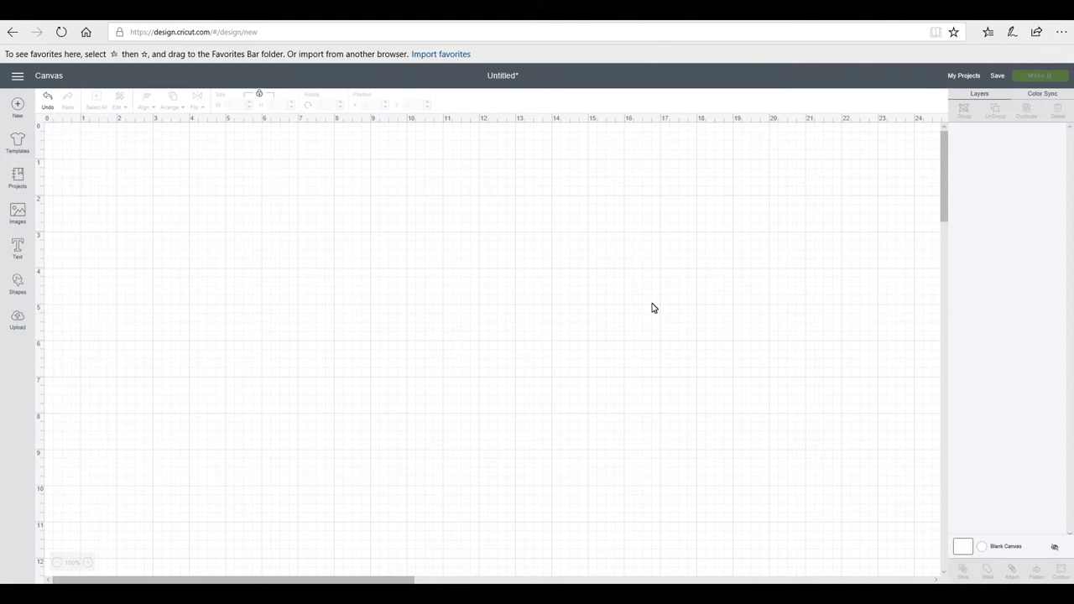
Add a text box and filter the font list to Multi-Layer fonts, scrolling toward Varsity Letter
click(18, 250)
click(213, 354)
click(17, 250)
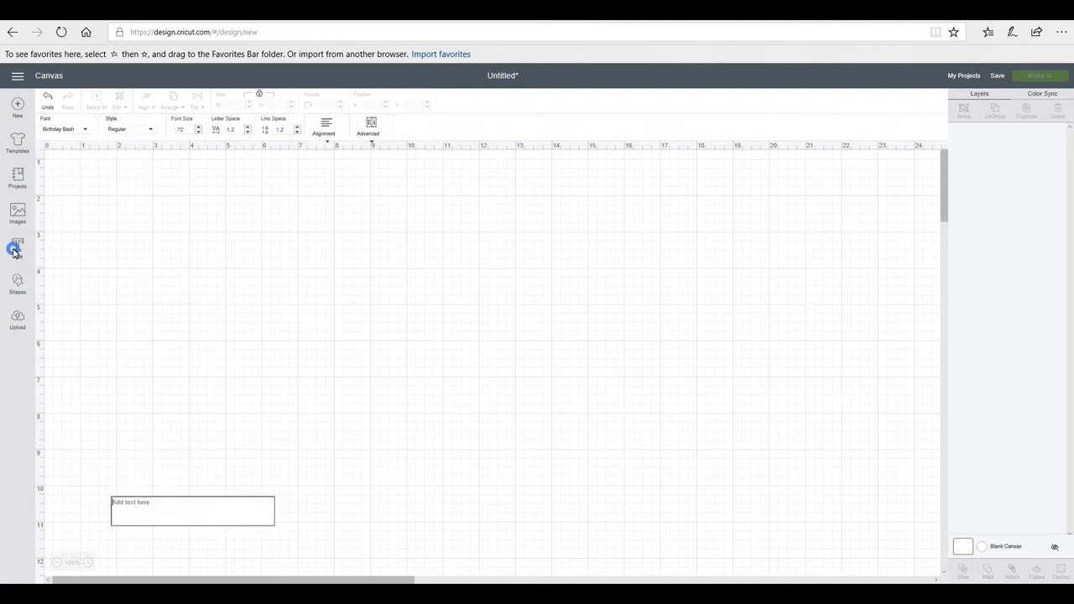
click(80, 131)
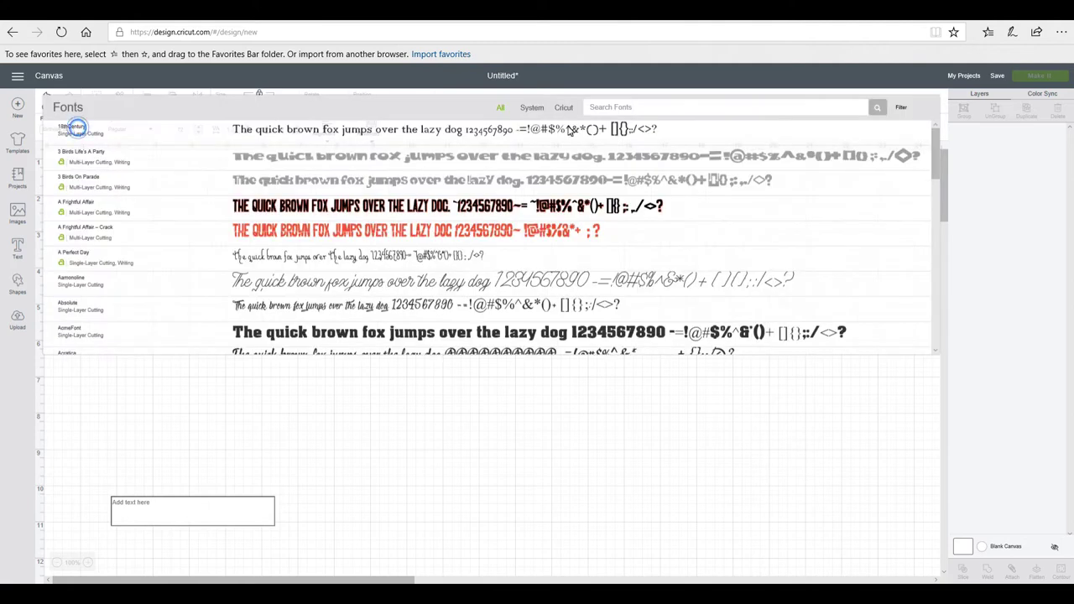
click(901, 109)
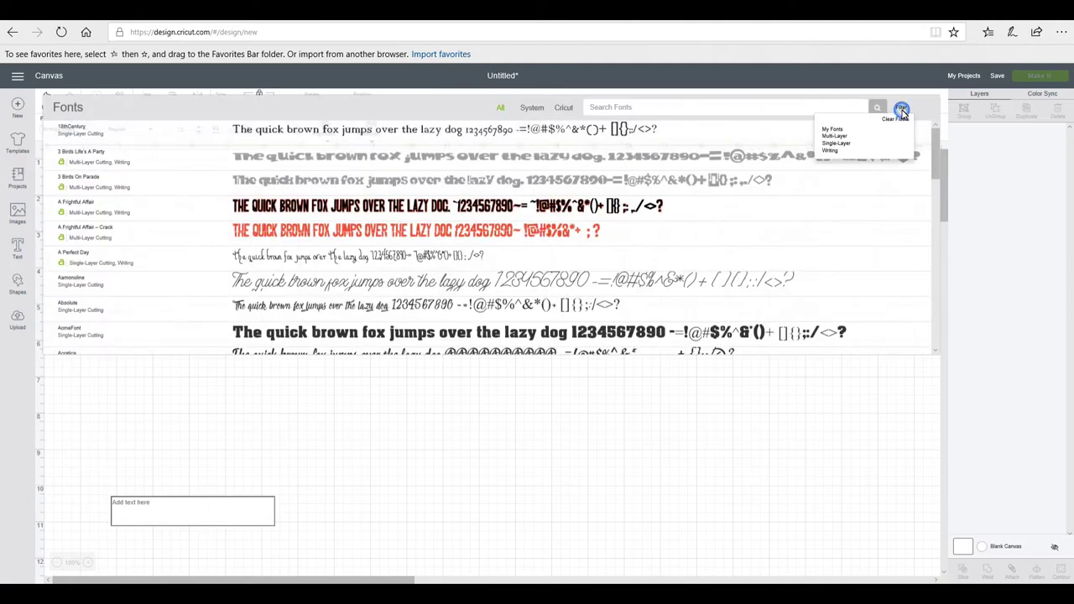
click(843, 136)
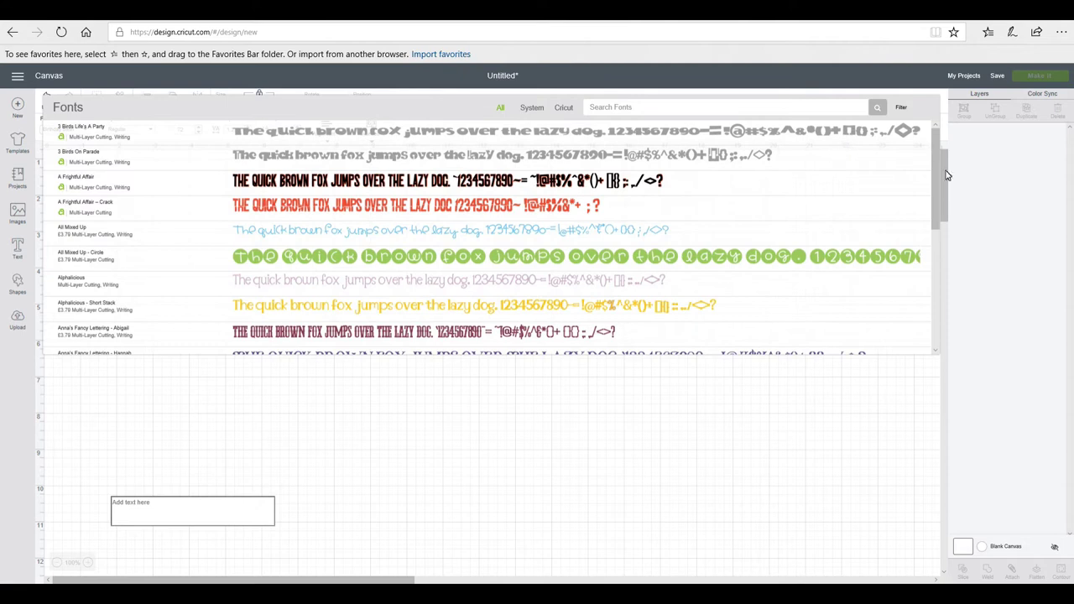
mouse_move(933, 155)
mouse_down()
mouse_move(938, 311)
mouse_move(925, 338)
mouse_up()
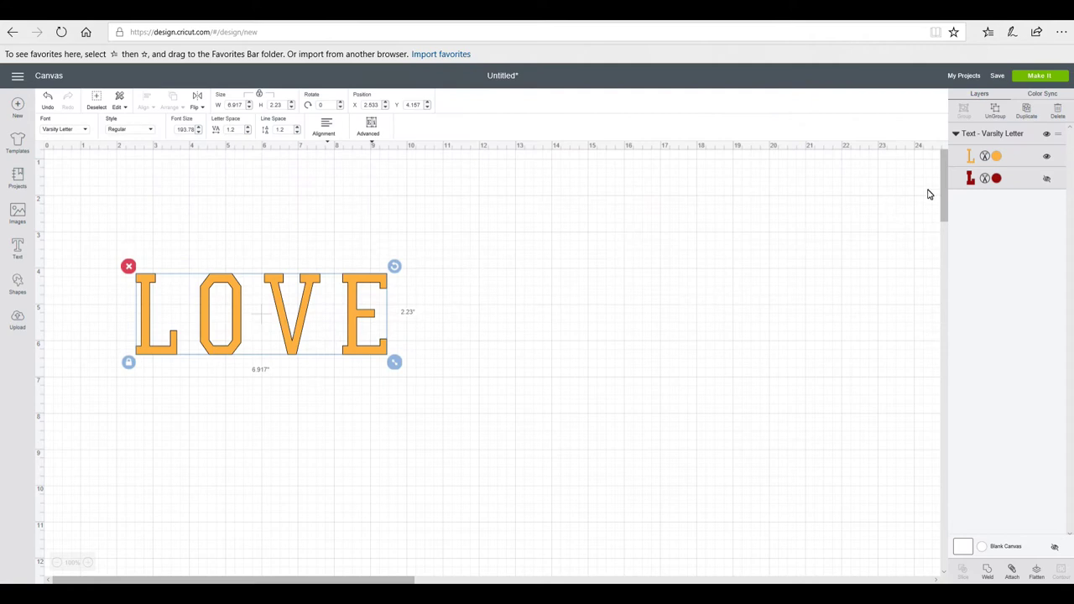
Show LOVE's red outline layer, select the whole word and ungroup its colour layers
click(1047, 180)
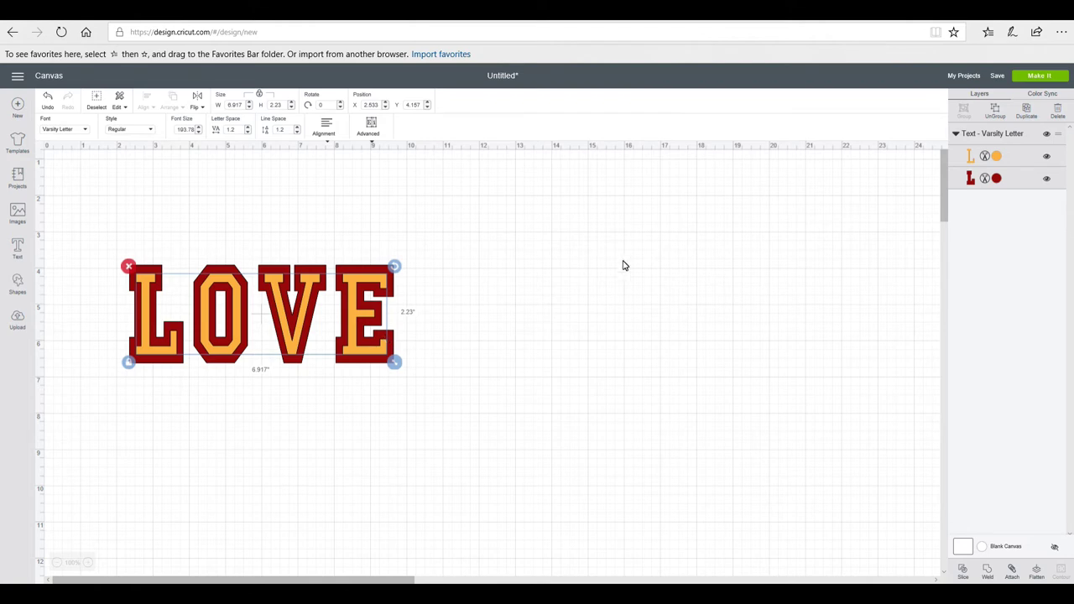
click(453, 254)
drag(452, 254, 126, 394)
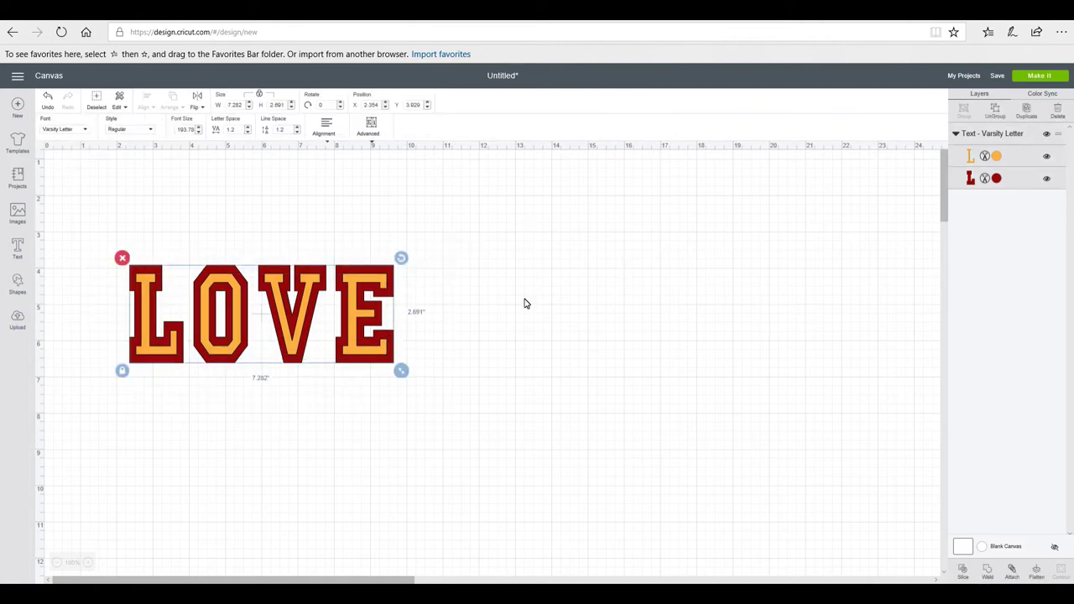
click(992, 113)
Enlarge LOVE slightly and nudge the yellow letters up-left over the red outline
click(388, 359)
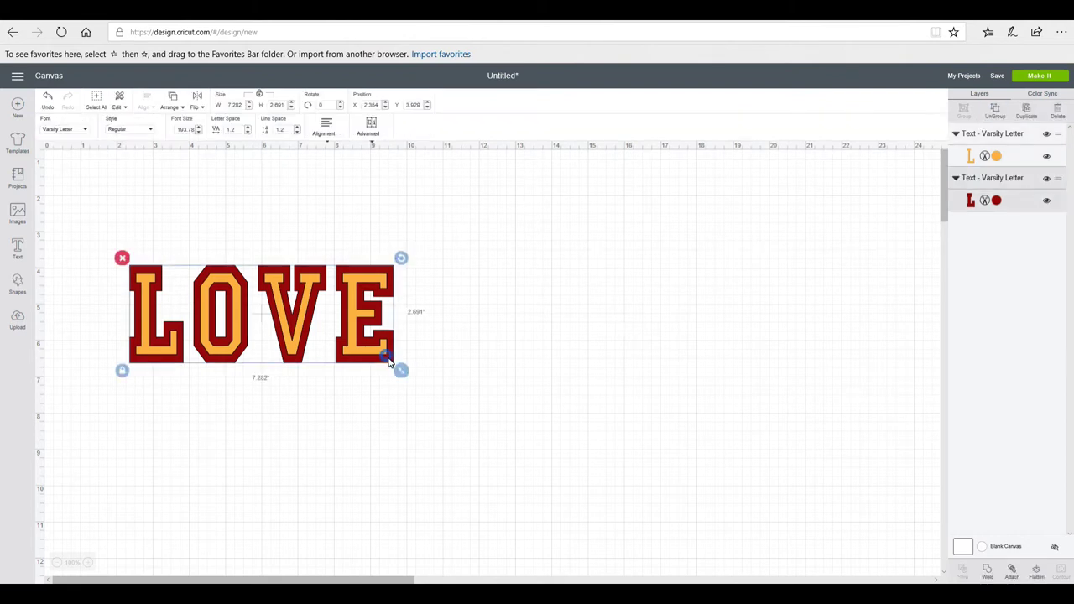
mouse_move(400, 370)
mouse_down()
mouse_move(409, 378)
mouse_move(409, 367)
mouse_up()
click(382, 353)
drag(382, 323, 377, 321)
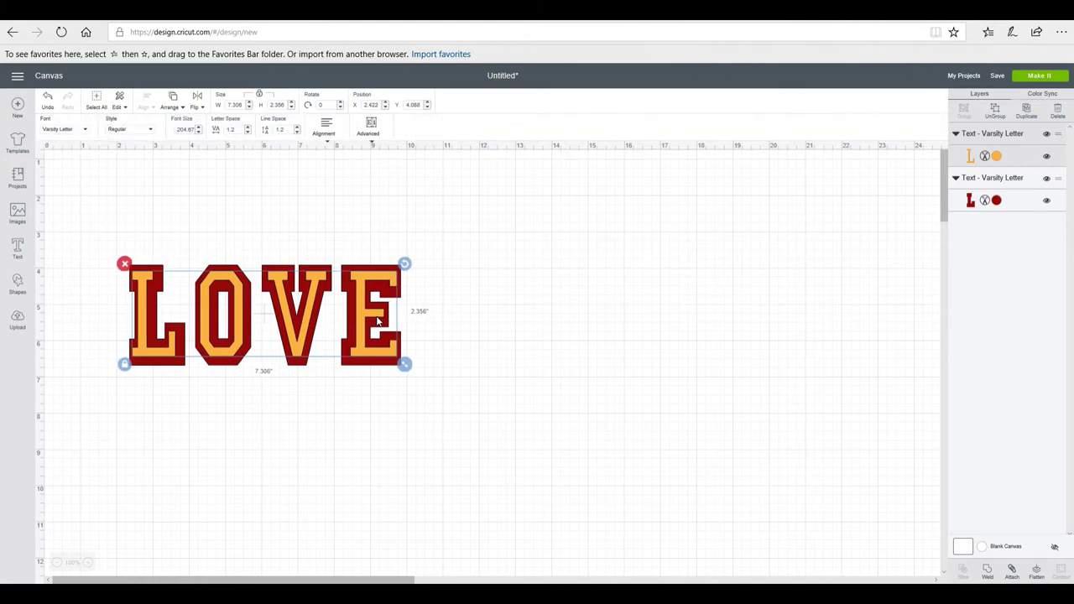
click(477, 307)
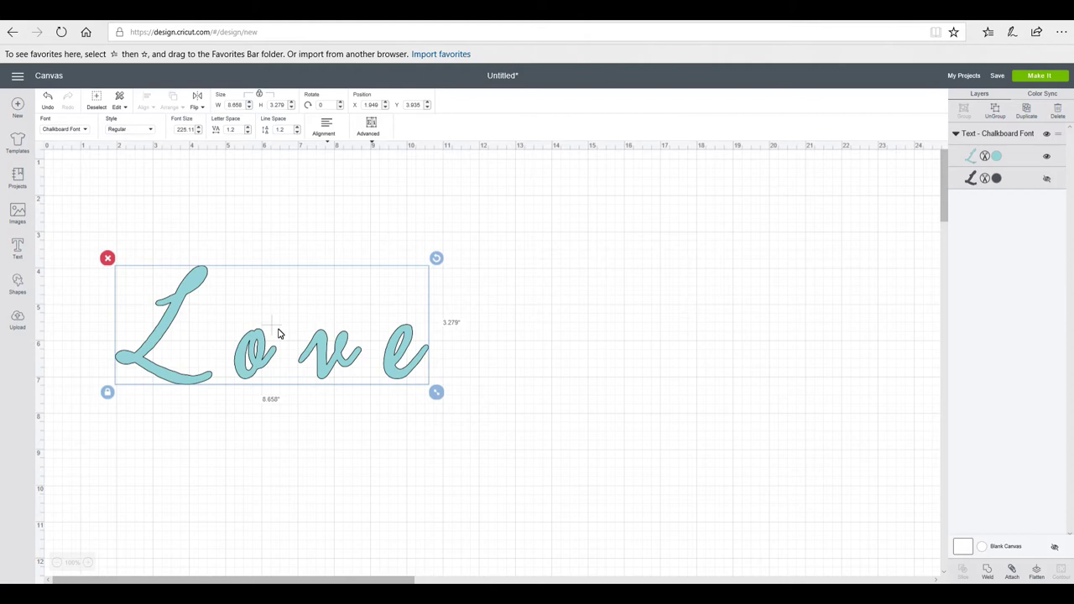
Show Love's dark offset layer and ungroup the word into four separate letters
click(1046, 179)
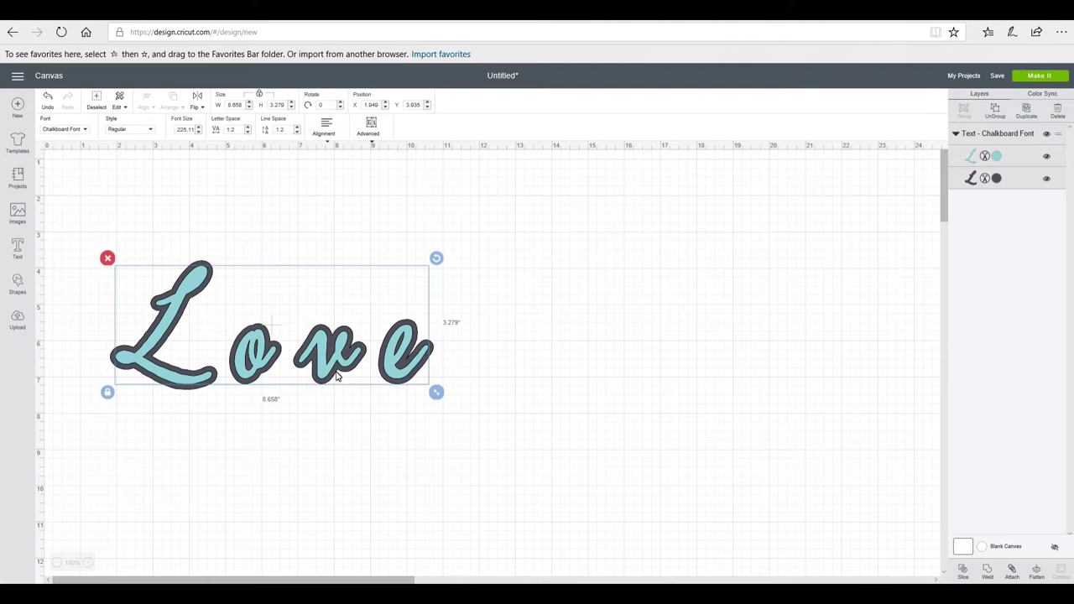
click(371, 128)
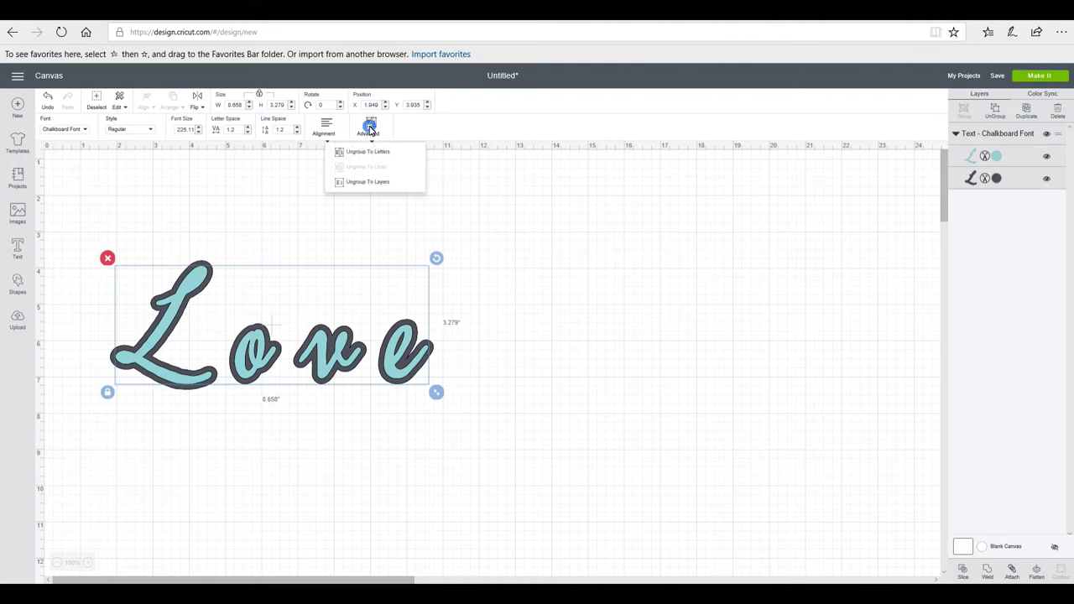
click(367, 150)
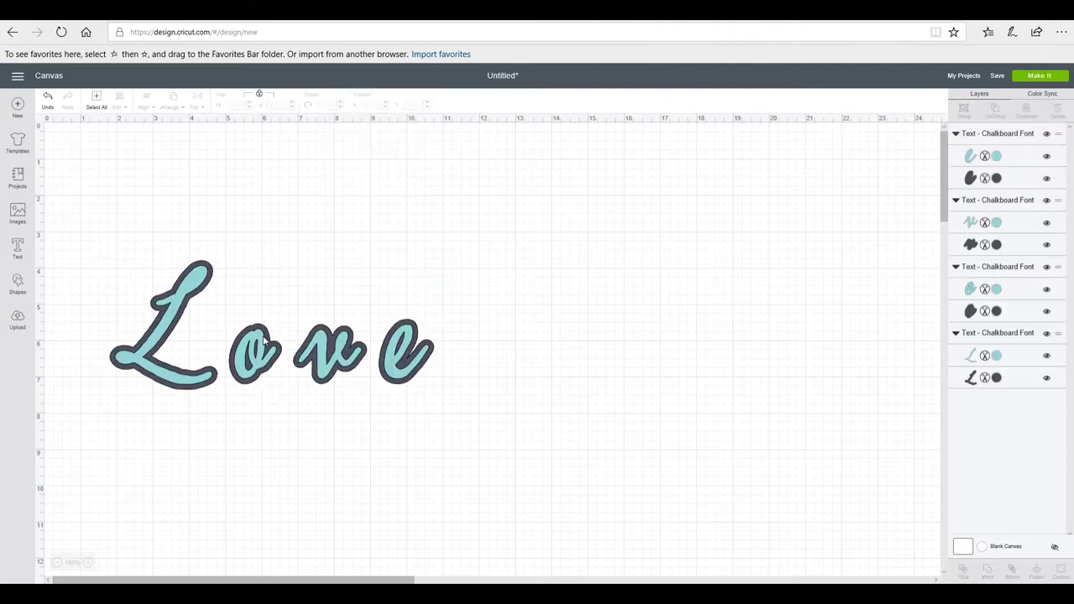
Drag the o toward the L, then undo an accidental edit of the o
drag(263, 342, 237, 353)
double_click(237, 353)
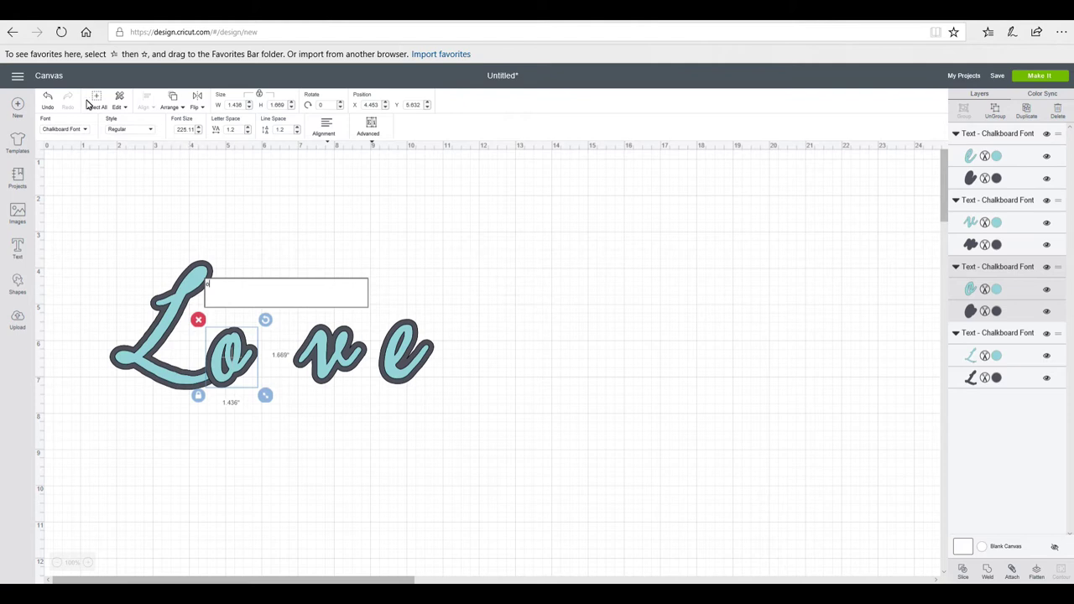
click(48, 99)
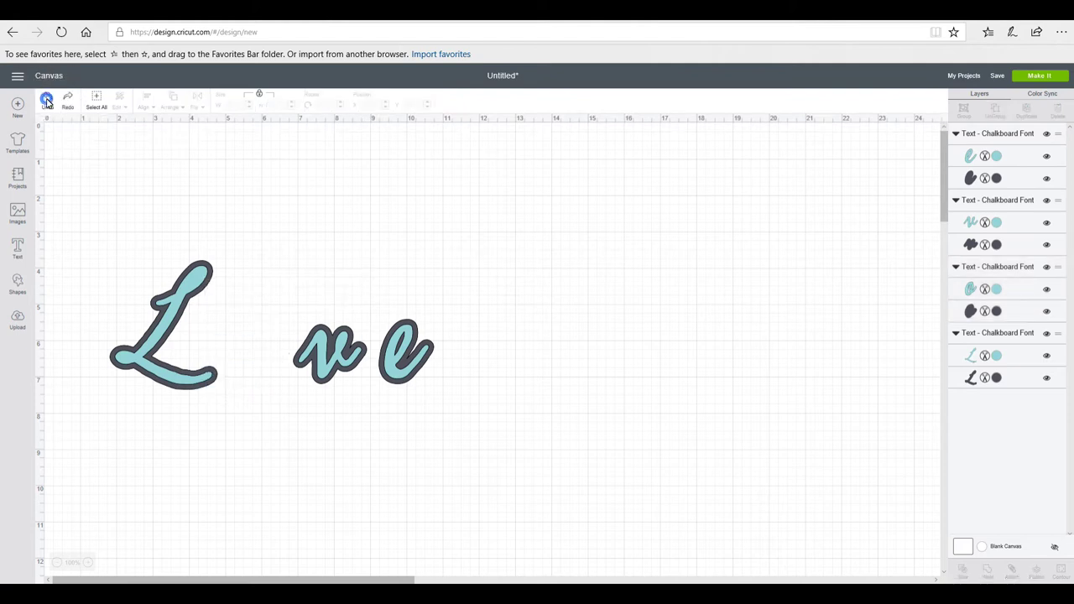
Hide the dark outline layers of the e, v, o and L
click(1047, 178)
click(1046, 244)
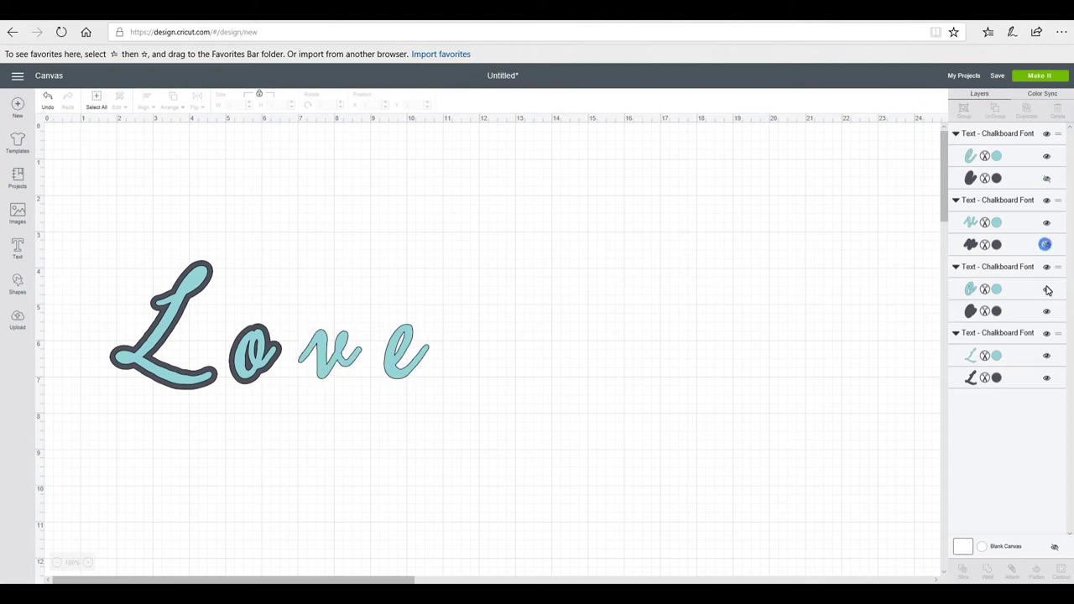
click(1047, 311)
click(1047, 377)
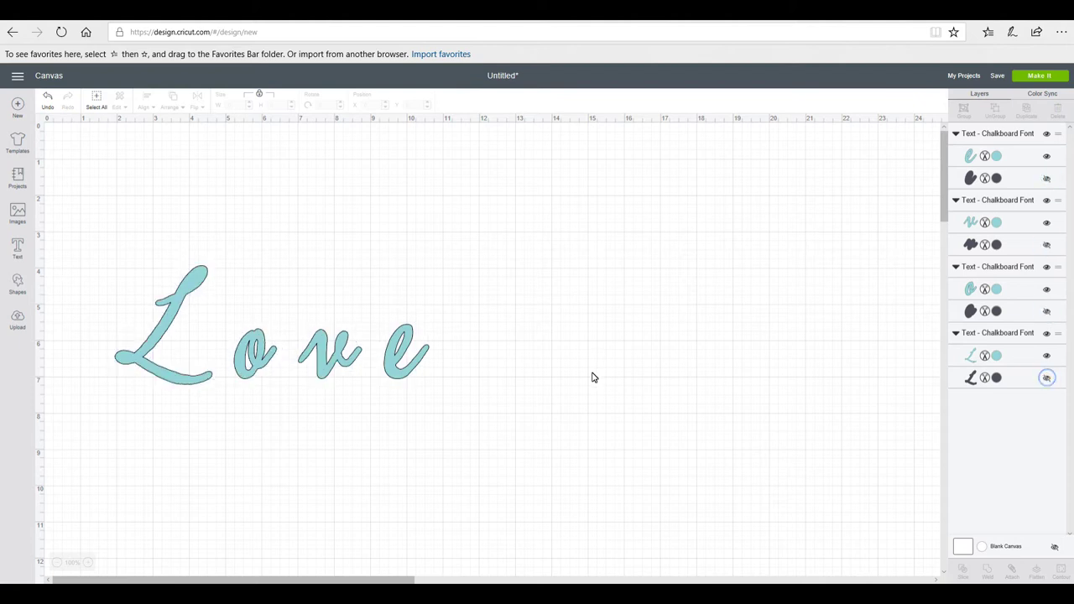
Slide the o and v left so the teal letters overlap, then select the whole word
drag(263, 351, 235, 356)
click(347, 354)
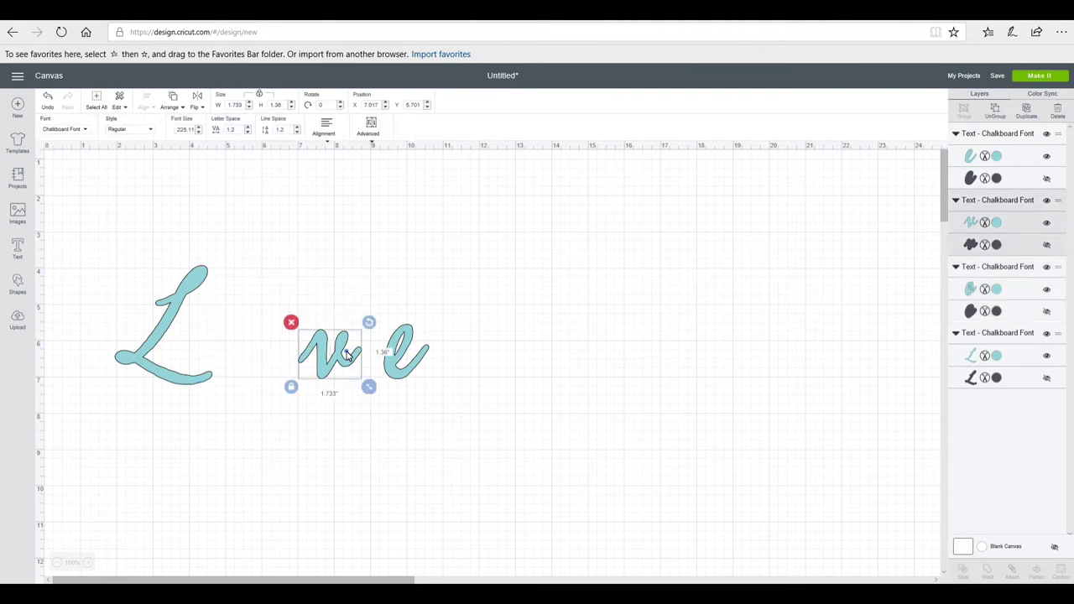
drag(347, 354, 282, 357)
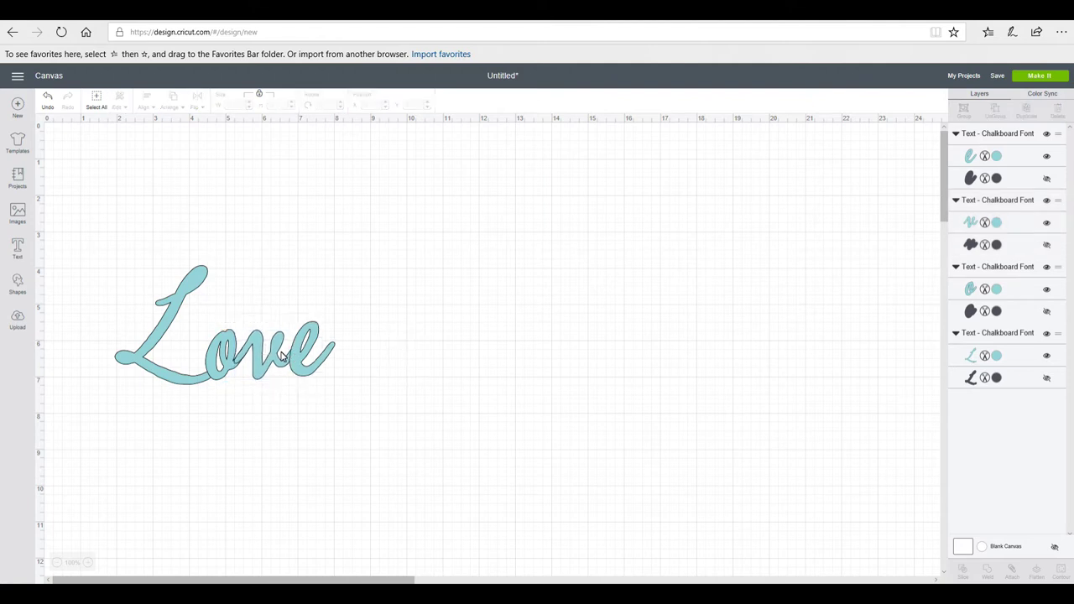
drag(134, 249, 348, 434)
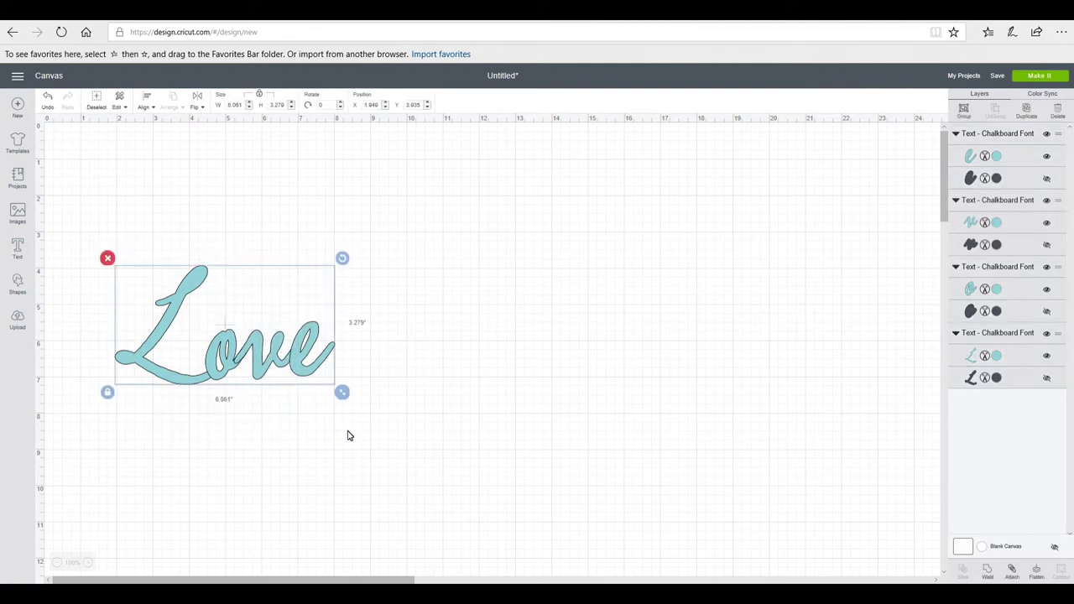
Duplicate Love, move the copy up to the right, and weld the left Love
click(1025, 110)
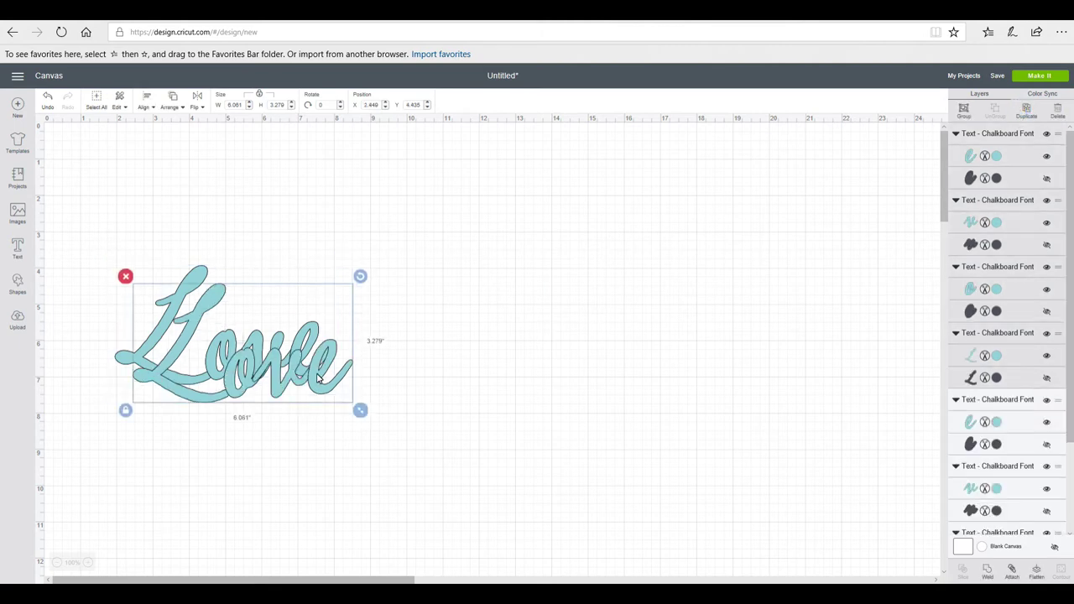
drag(318, 383, 706, 291)
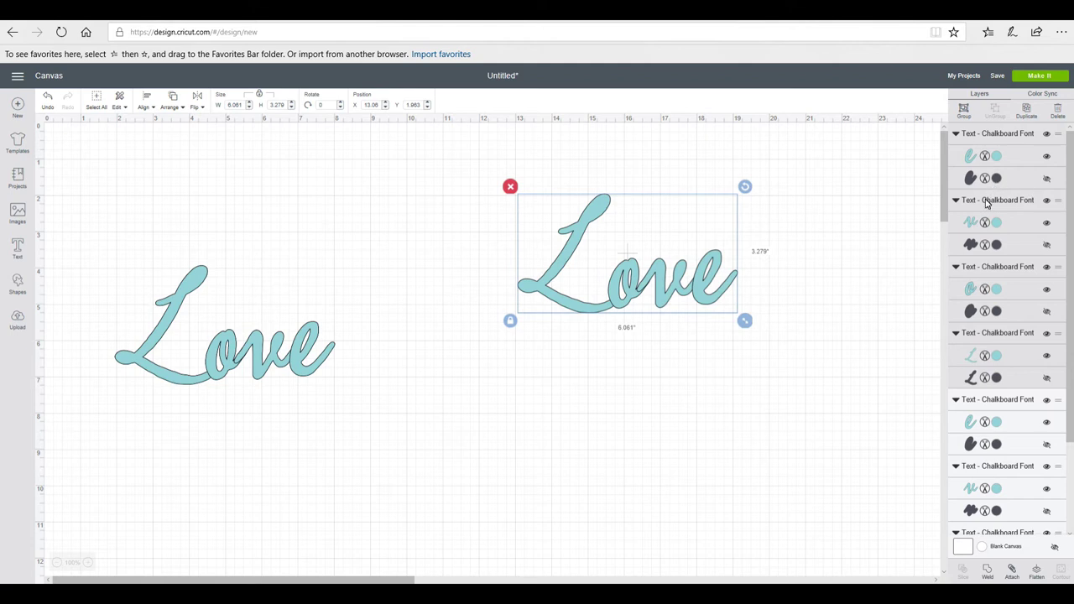
click(412, 373)
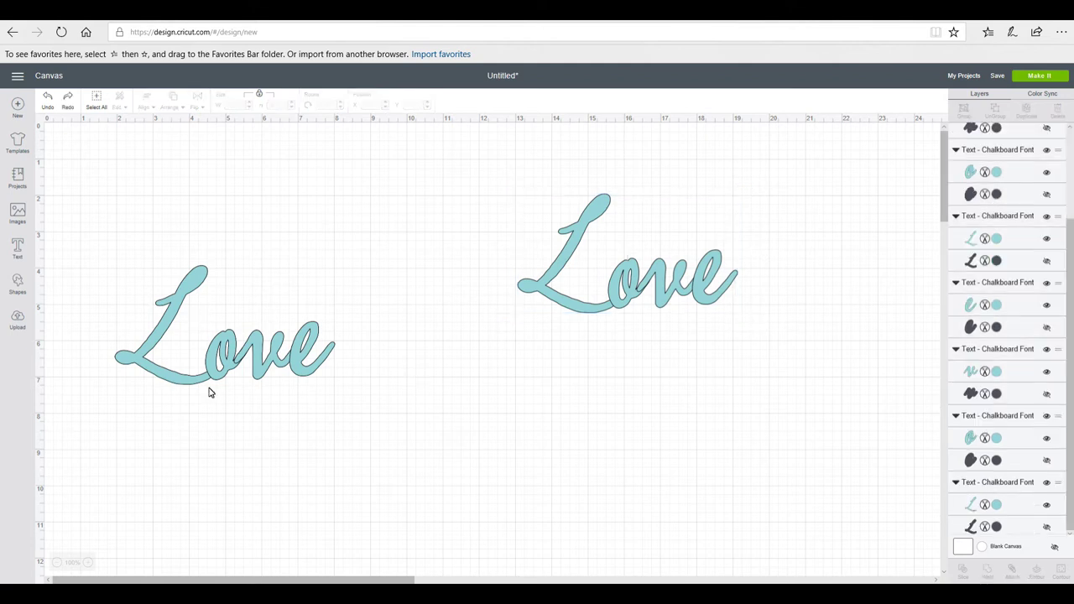
drag(104, 242, 325, 438)
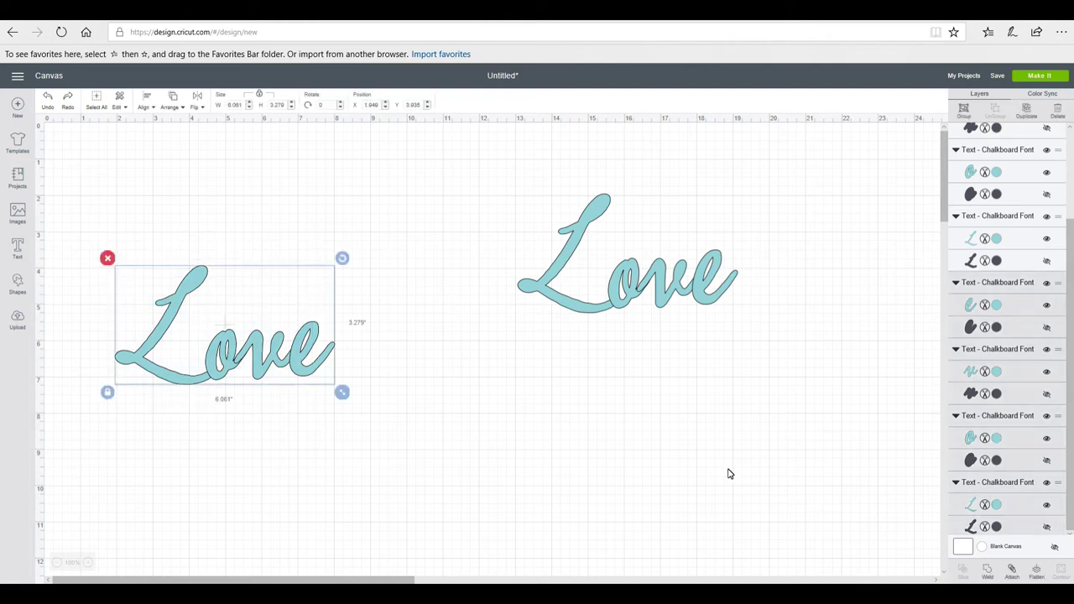
click(990, 574)
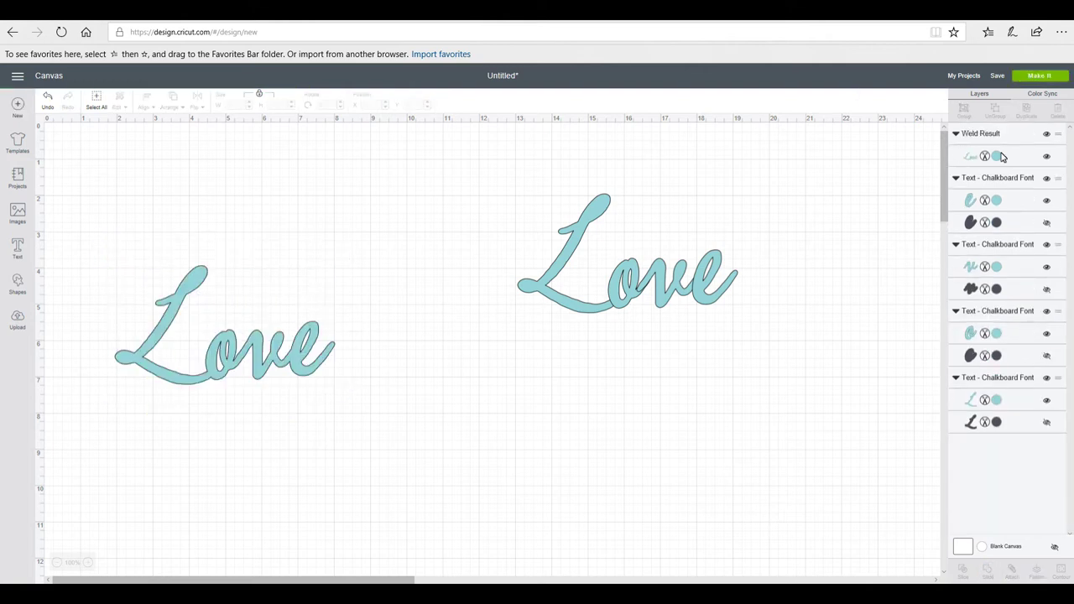
In the copy, swap each letter's teal layer for its dark layer and weld the dark Love
click(732, 282)
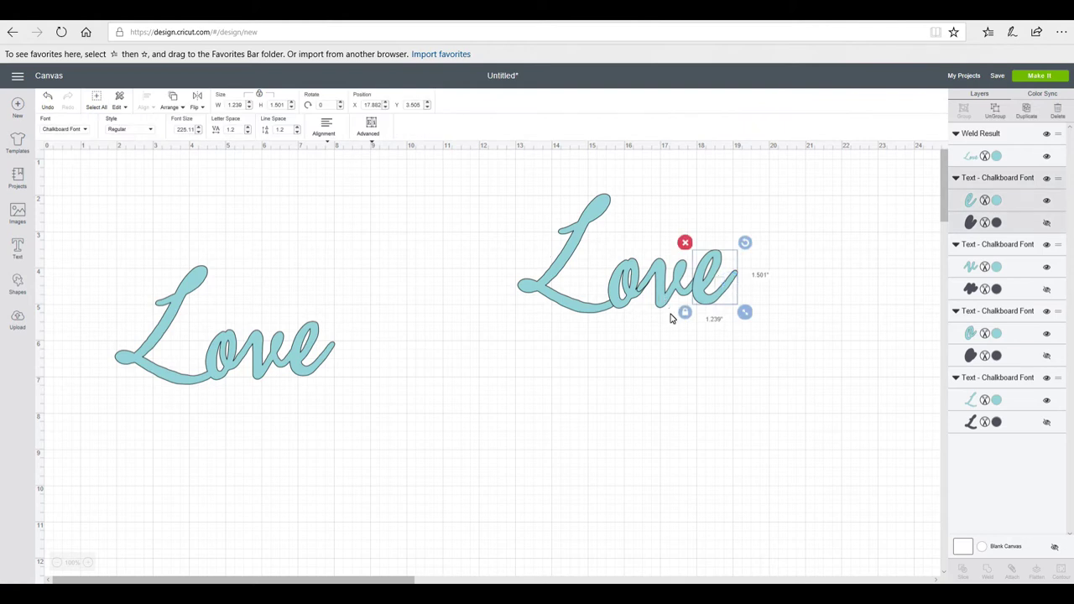
click(1049, 200)
click(1047, 224)
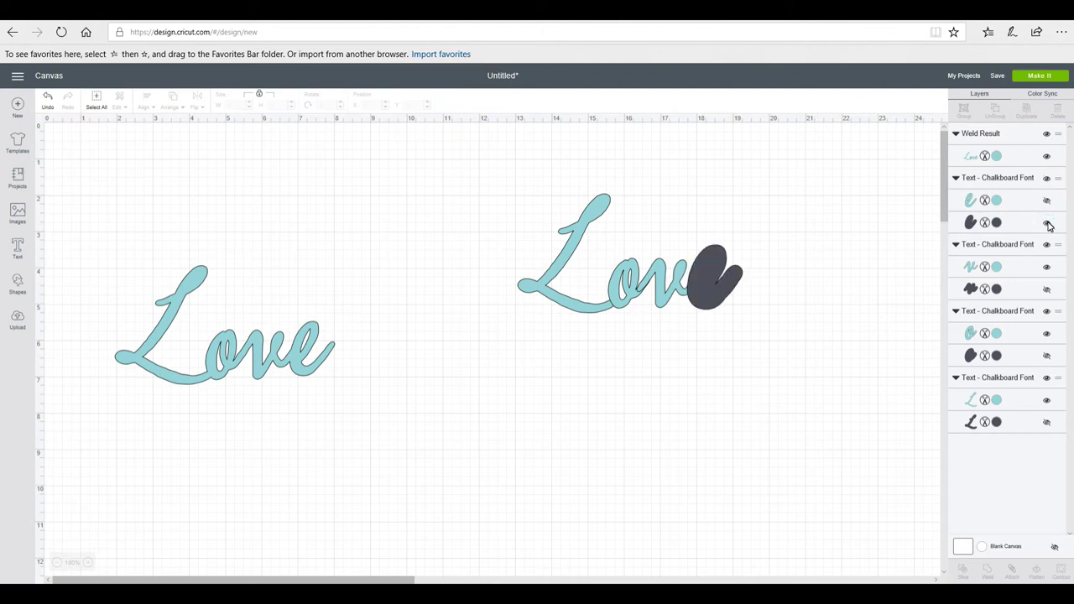
click(1047, 267)
click(1047, 289)
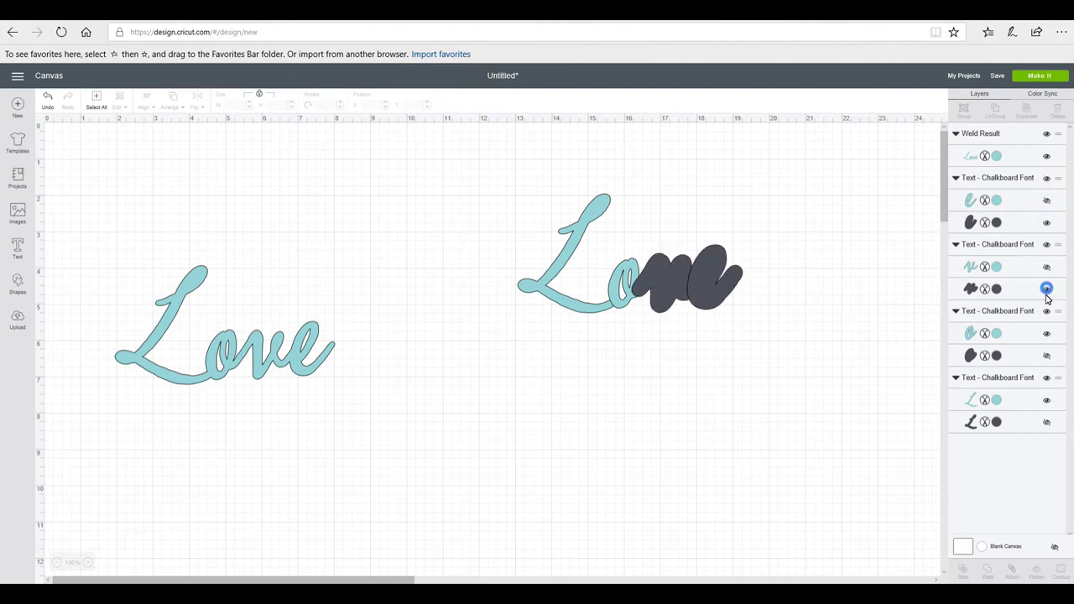
click(1046, 333)
click(1046, 356)
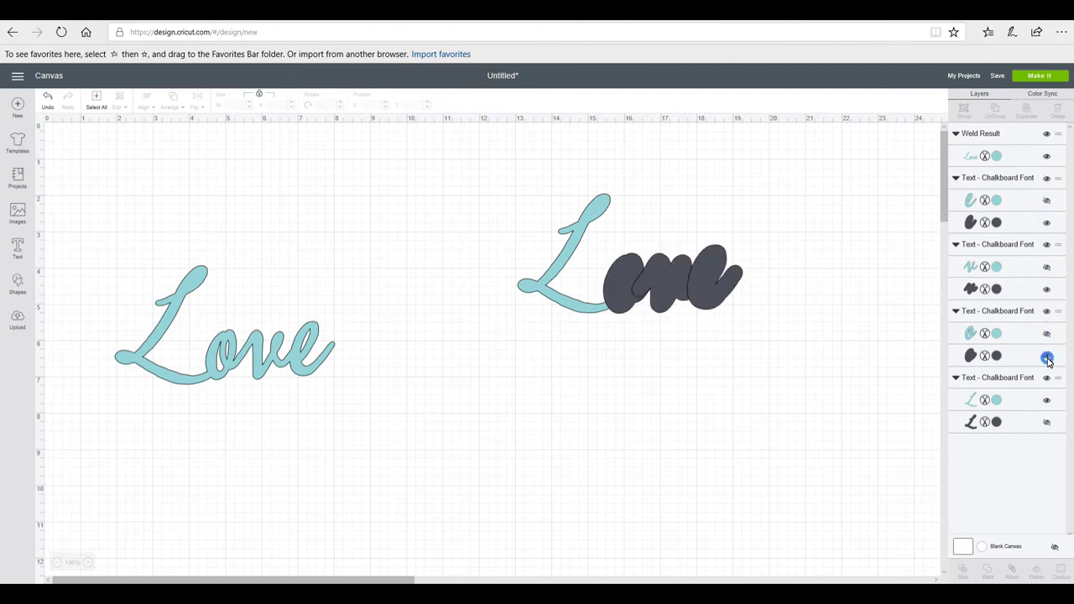
click(1047, 400)
click(1047, 422)
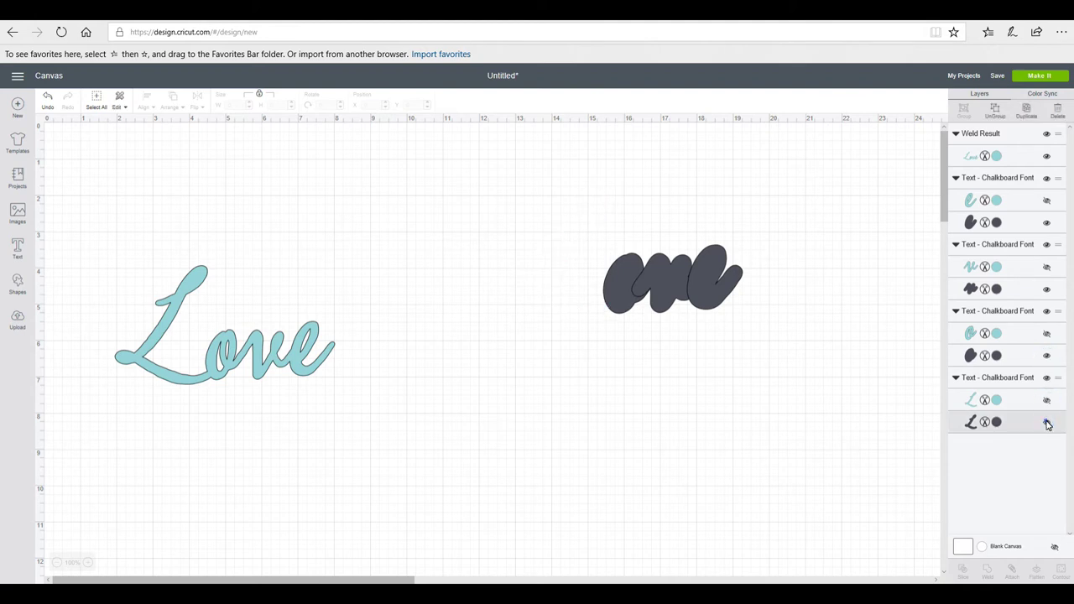
click(1046, 422)
drag(781, 201, 533, 329)
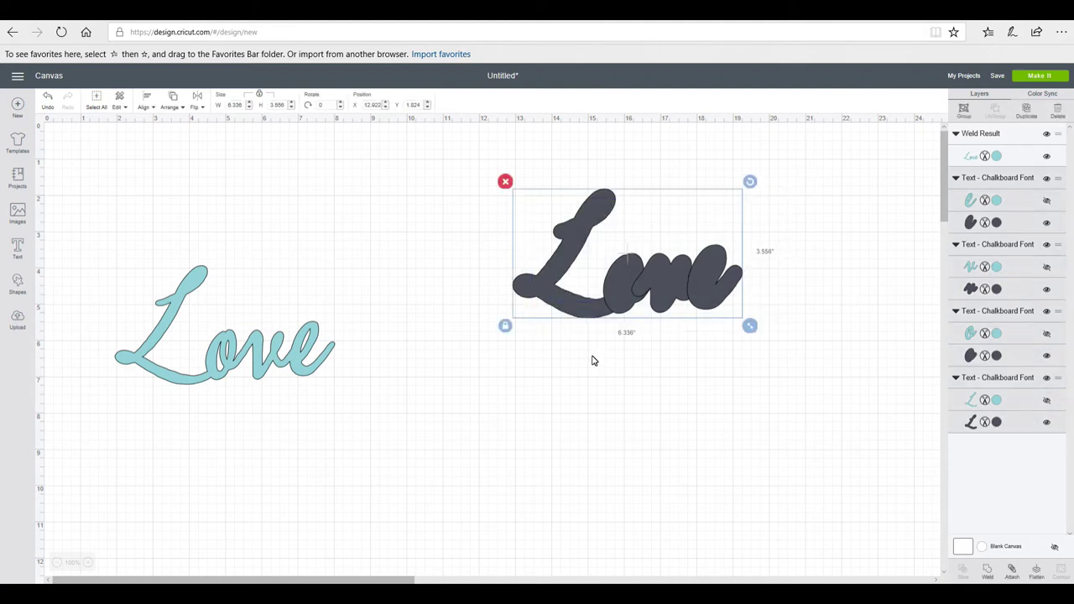
click(988, 575)
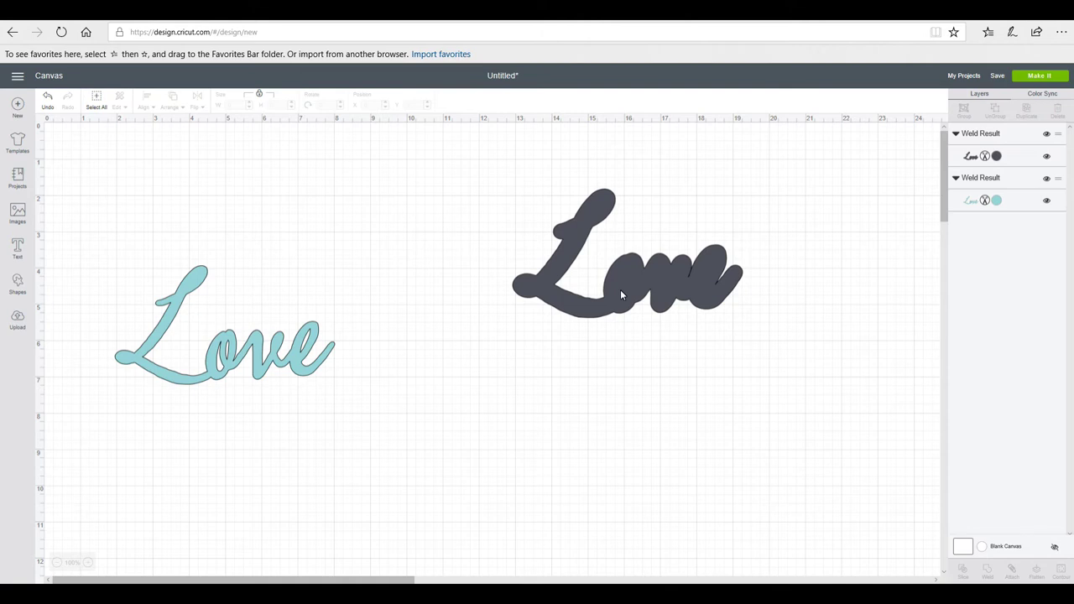
Move the teal script Love to the front and align it over the dark offset Love, then add a new text box
click(261, 348)
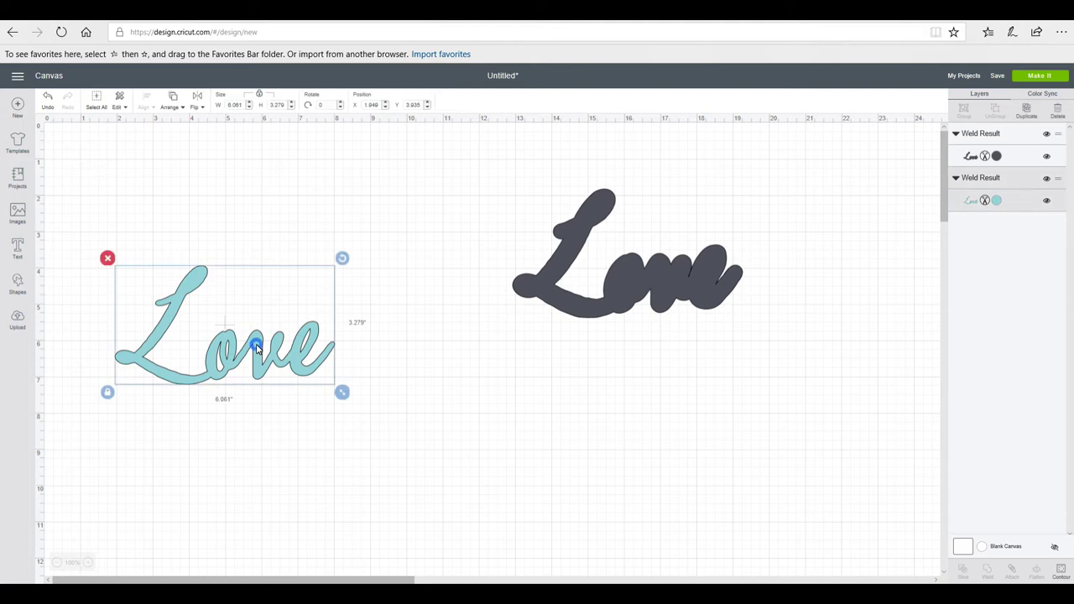
click(172, 105)
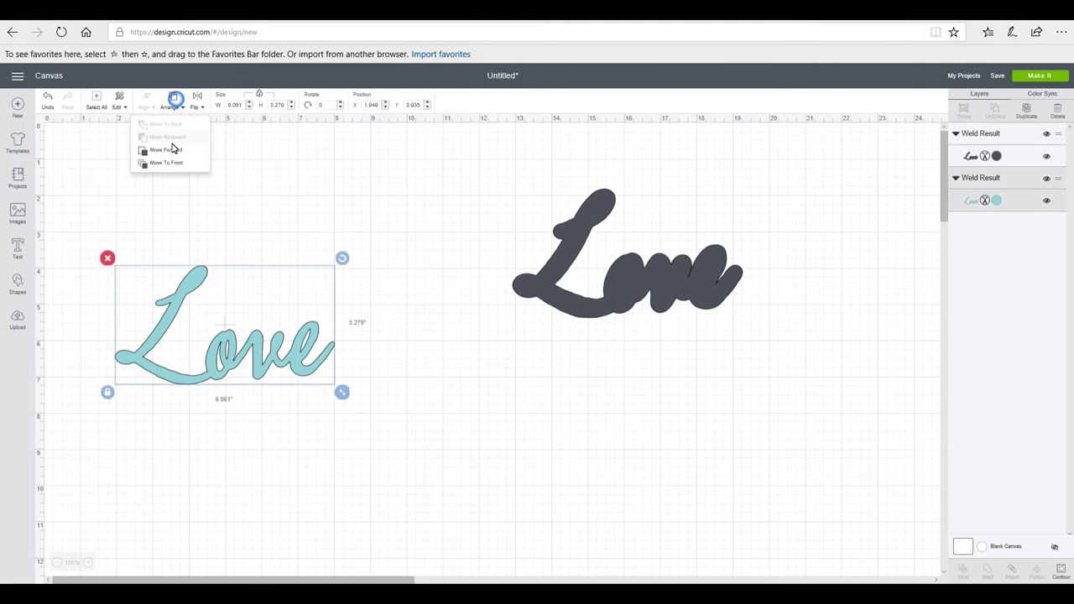
click(173, 162)
drag(262, 358, 664, 286)
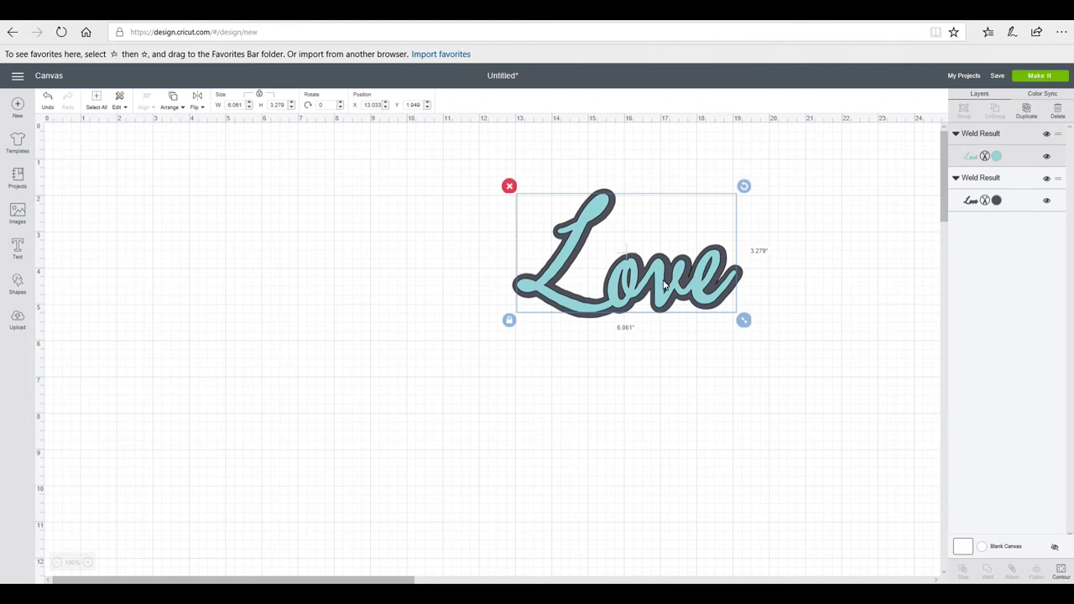
key(t)
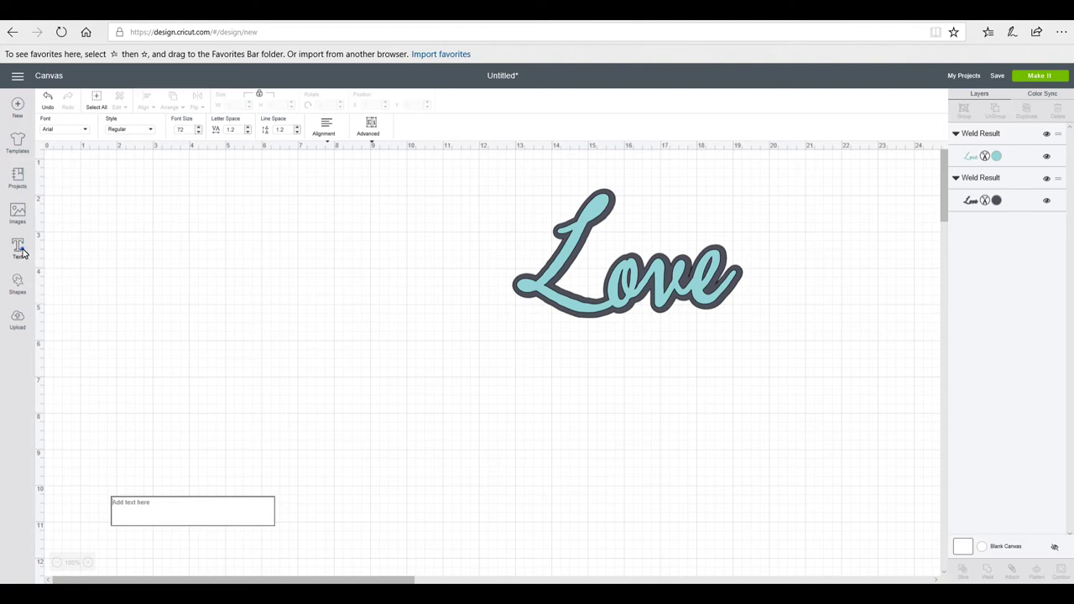
Type 'love' in Arial and enlarge it
click(83, 131)
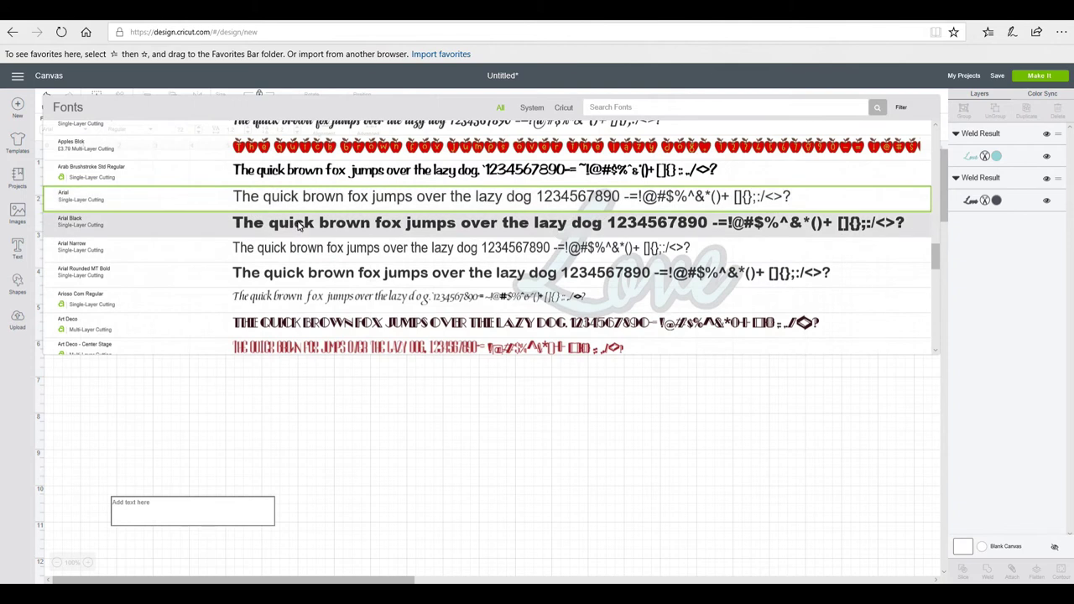
click(331, 196)
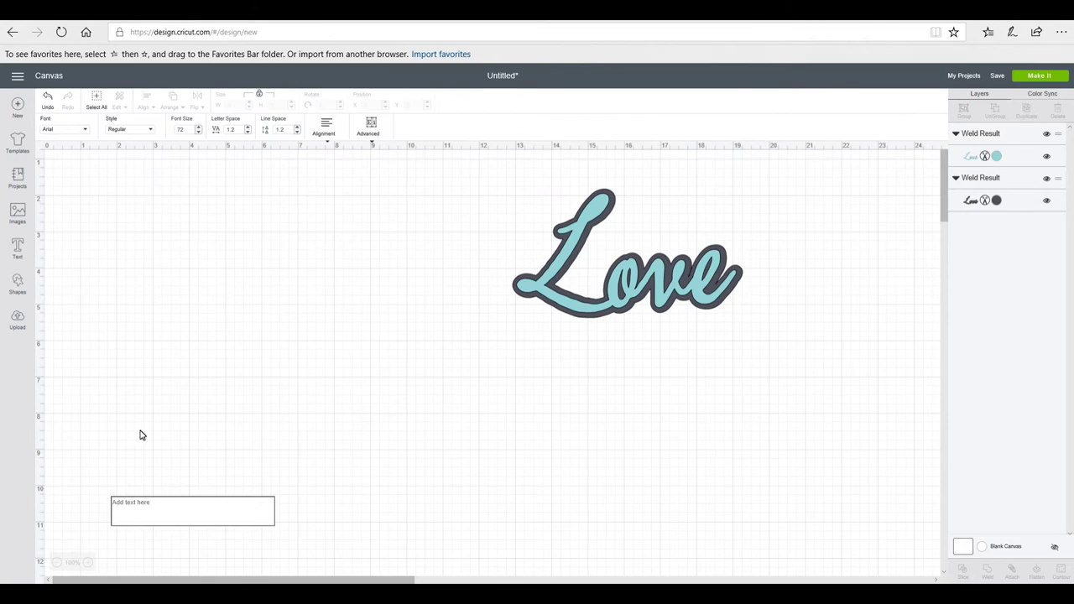
click(160, 514)
text(love)
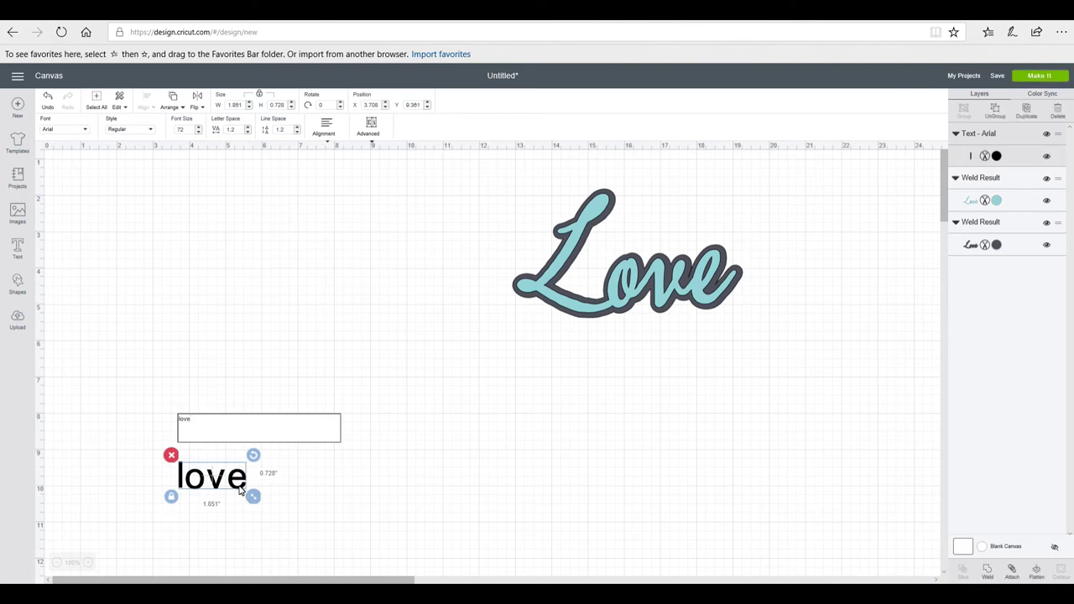
drag(240, 490, 322, 346)
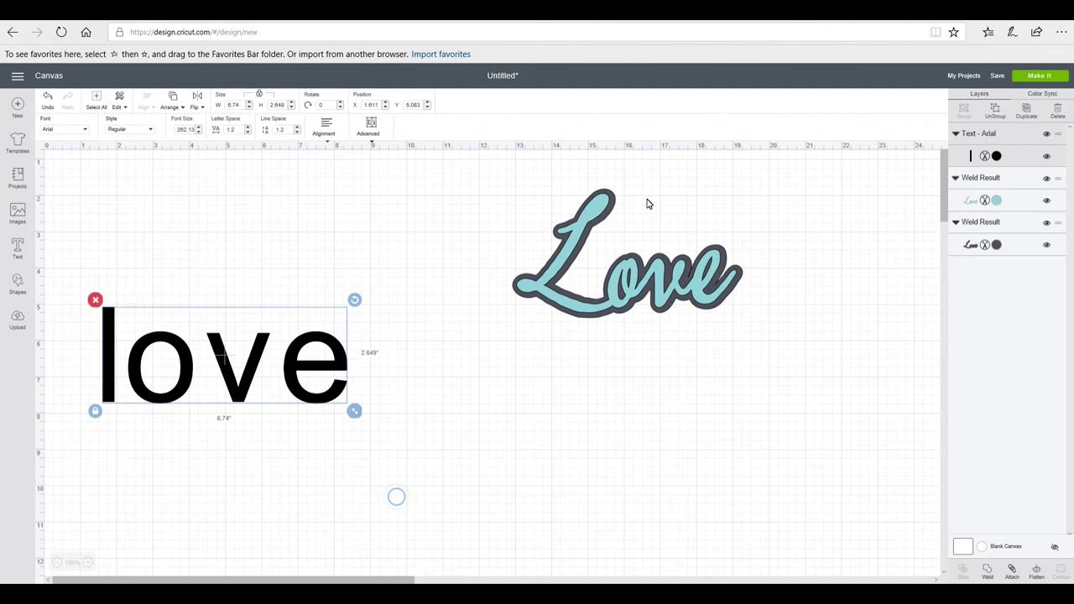
Duplicate the love text, place the copy below, and set its style to Bold
click(1028, 109)
drag(324, 417, 424, 516)
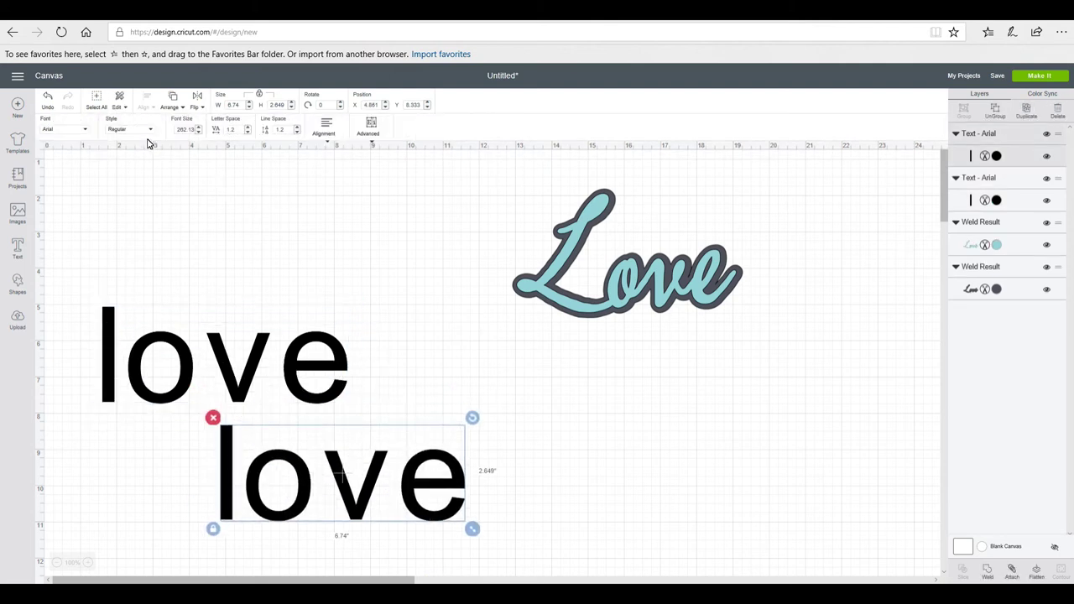
click(143, 130)
click(135, 169)
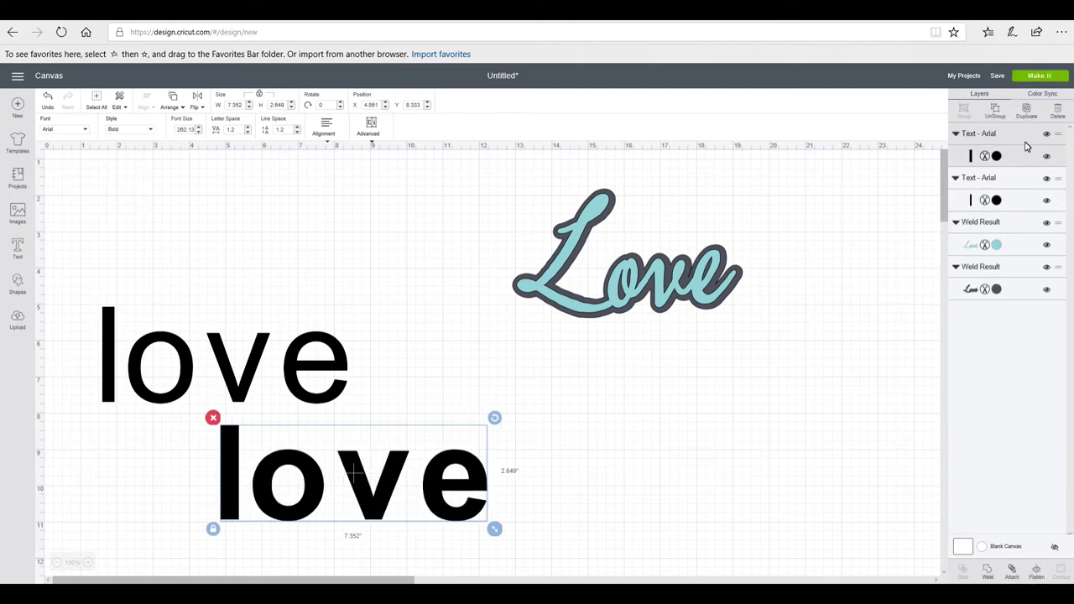
Colour the bold love Rose Pink and bring the black love to the front, moving it toward the pink one
click(997, 156)
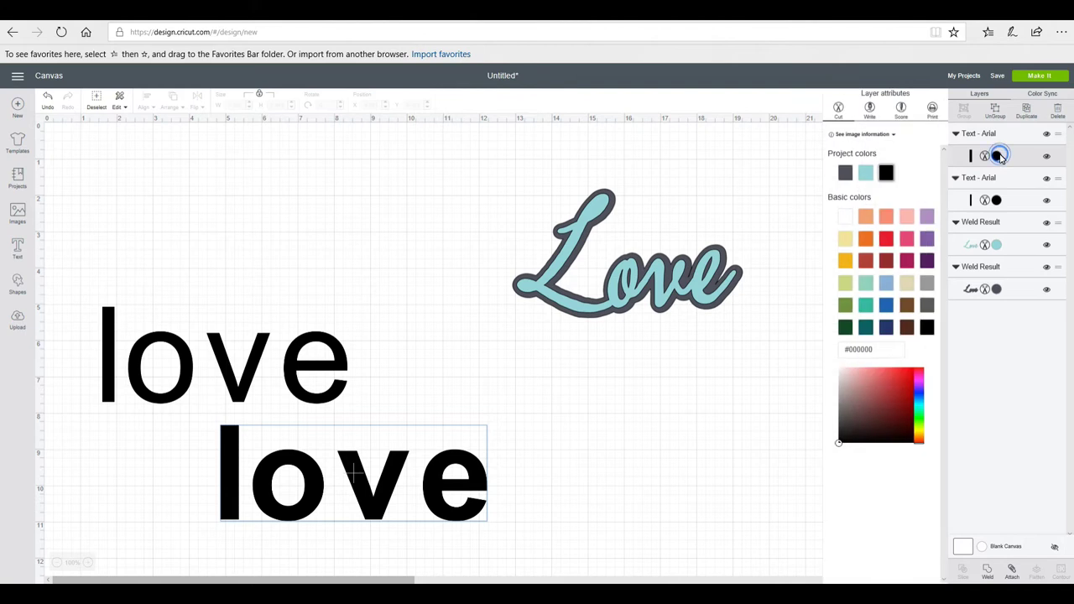
click(911, 239)
click(283, 355)
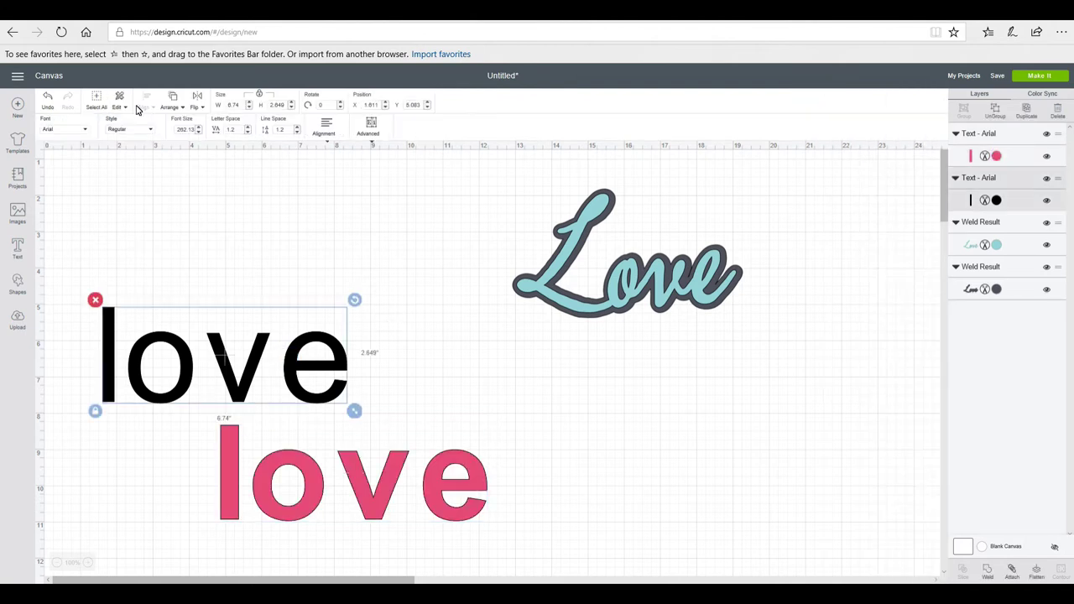
click(172, 108)
click(167, 162)
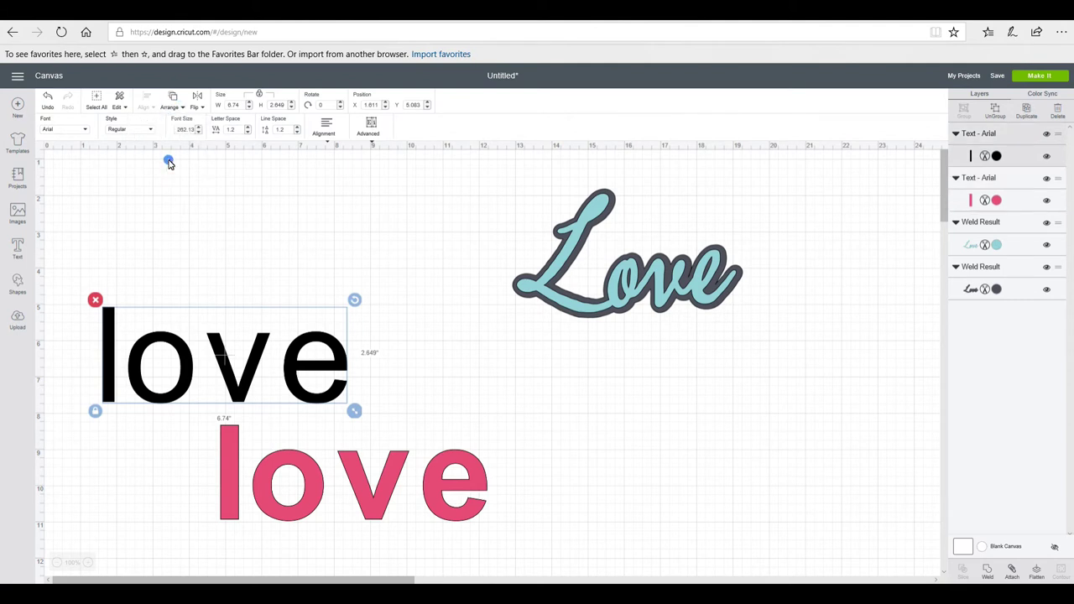
drag(256, 356, 321, 355)
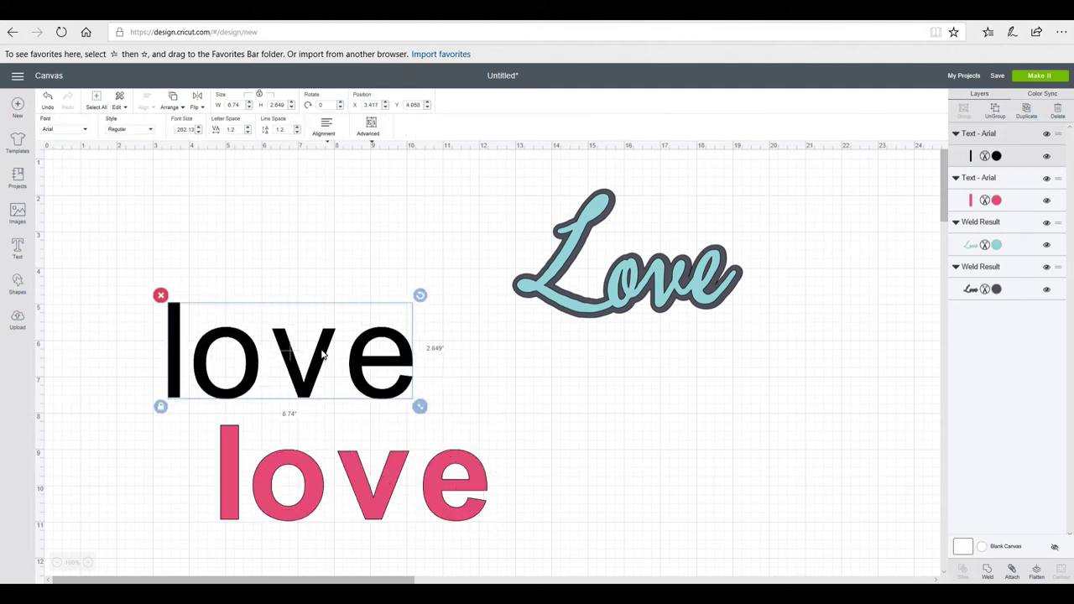
click(371, 130)
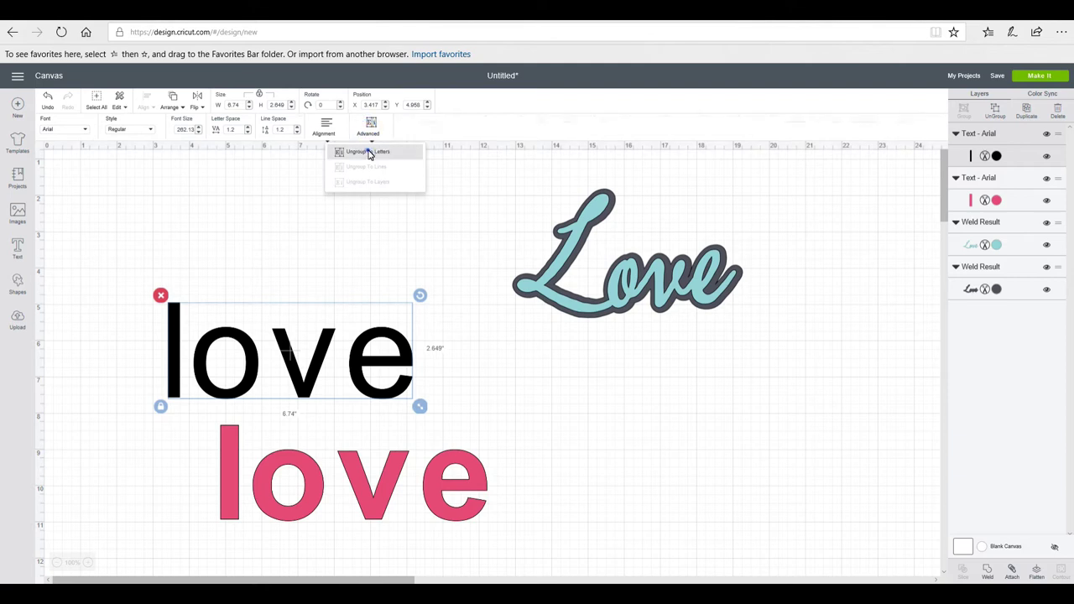
Ungroup the black love into letters and fit the black l and o inside their pink counterparts
click(369, 152)
click(175, 331)
drag(174, 331, 232, 456)
drag(242, 527, 241, 525)
drag(229, 460, 228, 461)
drag(238, 348, 307, 472)
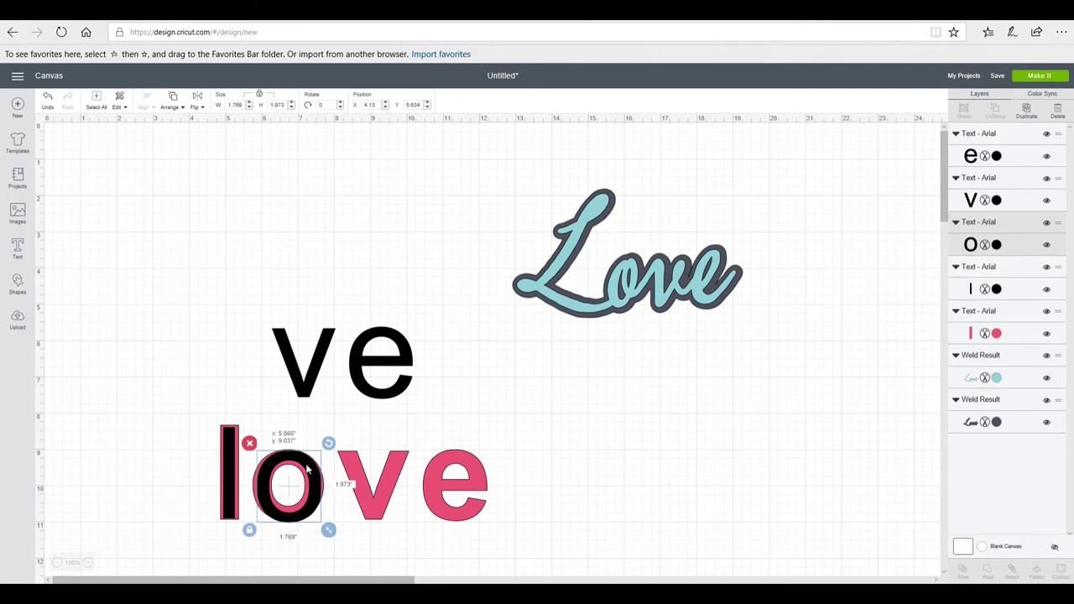
drag(330, 536, 325, 527)
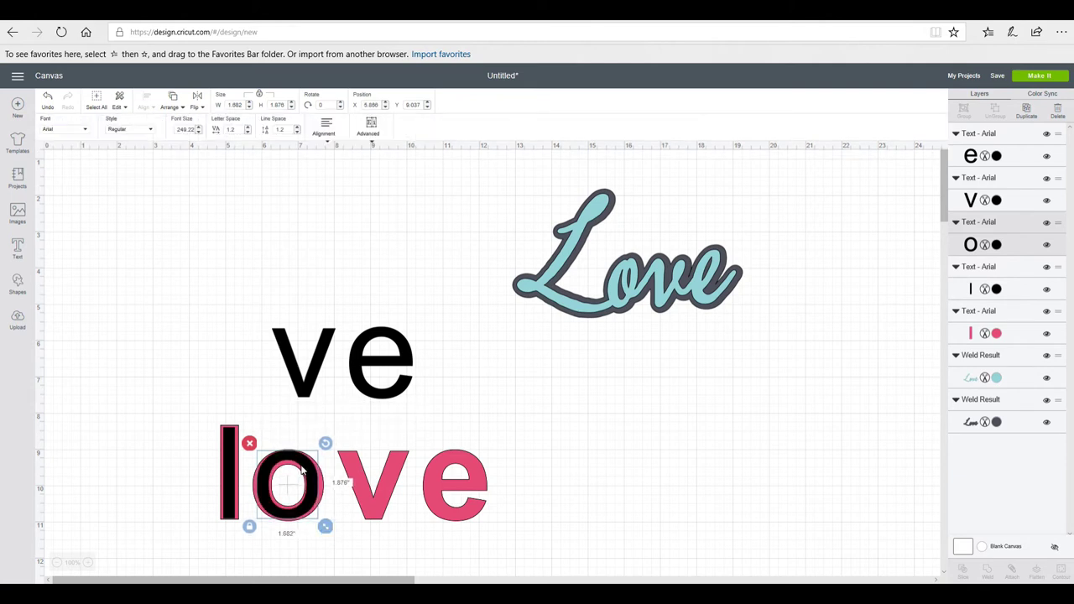
drag(304, 470, 304, 472)
Fit the black v and e inside the pink v and e
drag(294, 370, 367, 500)
drag(412, 531, 381, 499)
drag(389, 365, 489, 524)
drag(475, 485, 478, 490)
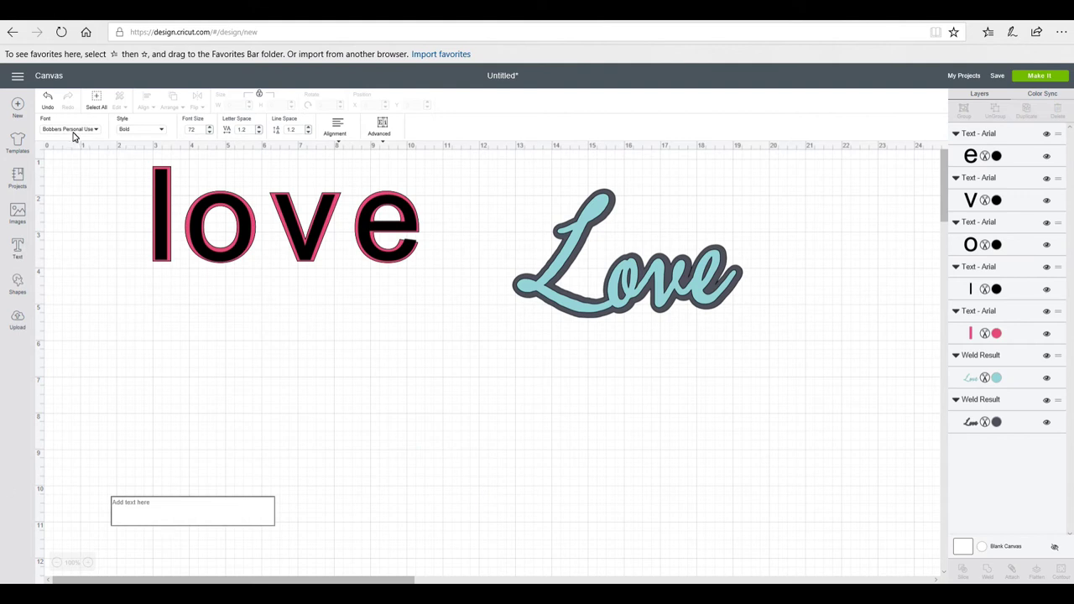
Type 'Love' in Bobbers Regular and ungroup it into separate letters
click(162, 130)
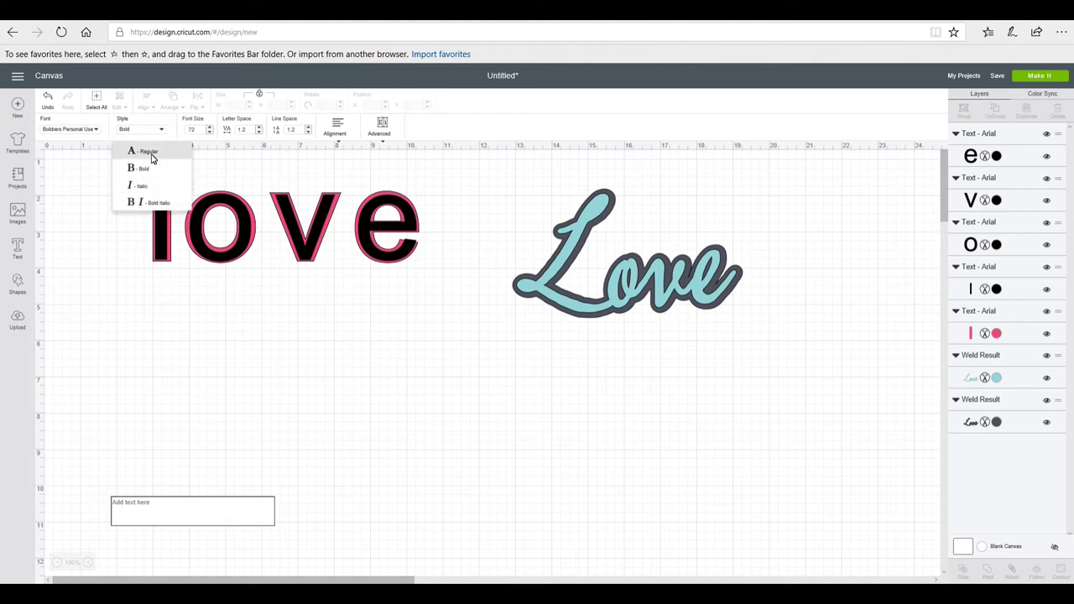
click(150, 153)
click(132, 512)
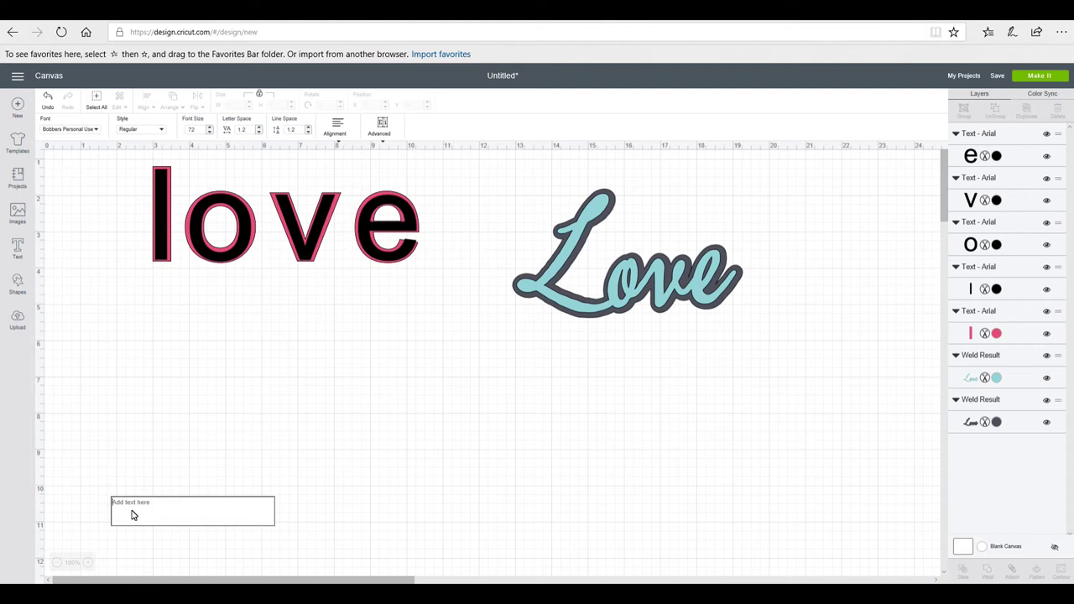
text(Love)
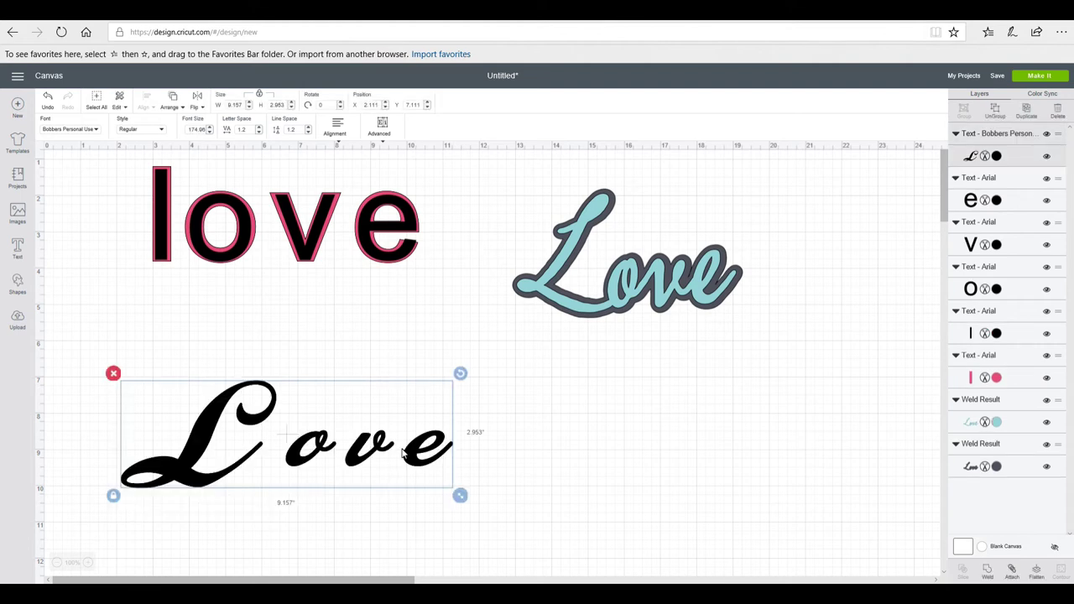
click(387, 130)
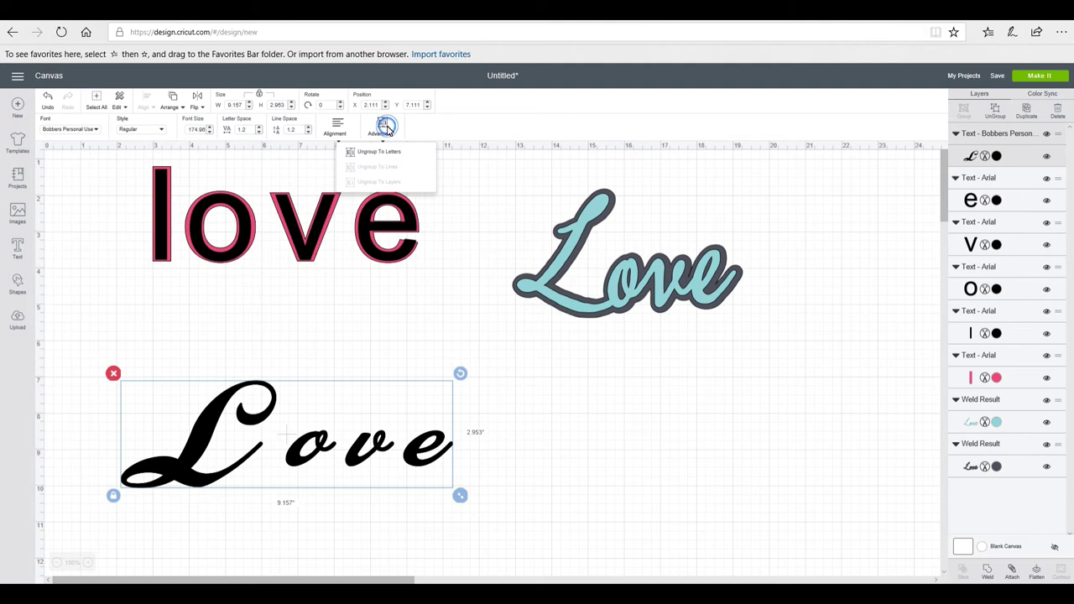
click(376, 152)
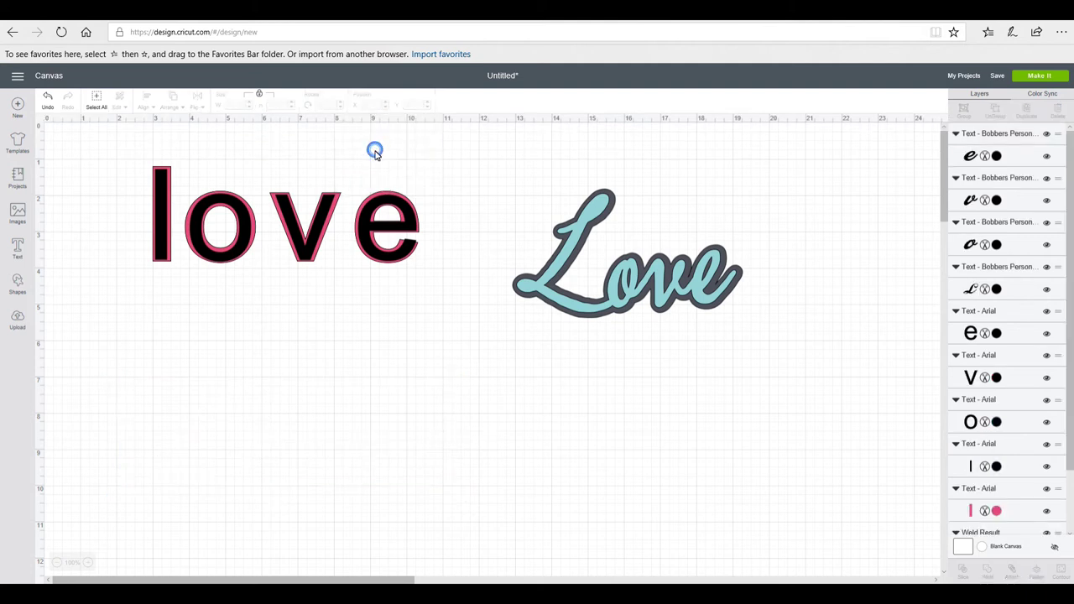
Pull the o, v and e against the L, then weld all four script letters
drag(326, 454, 291, 453)
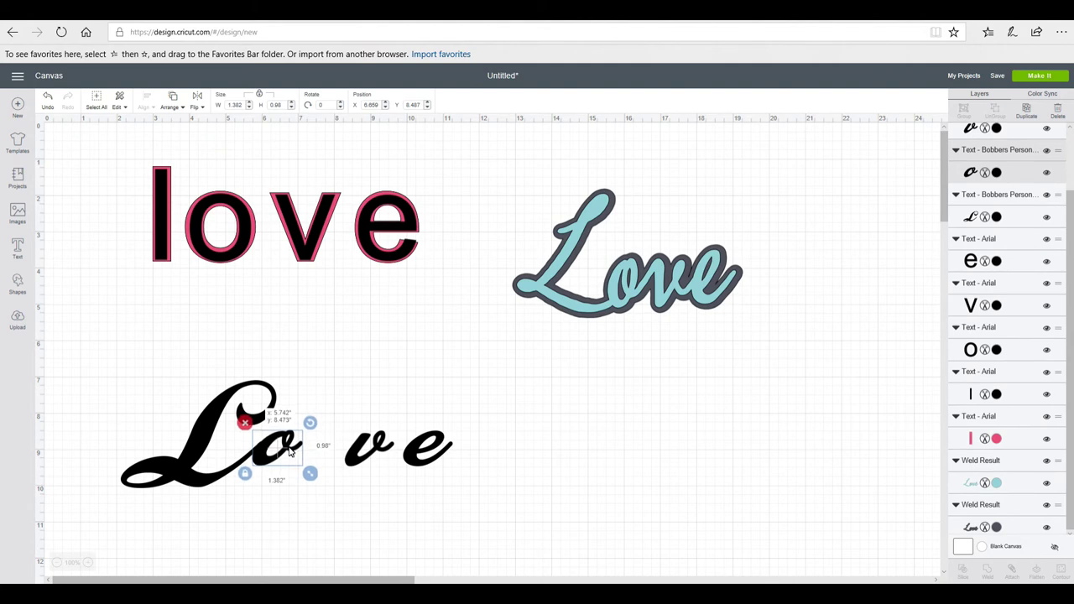
drag(368, 451, 309, 453)
drag(446, 460, 366, 456)
click(429, 465)
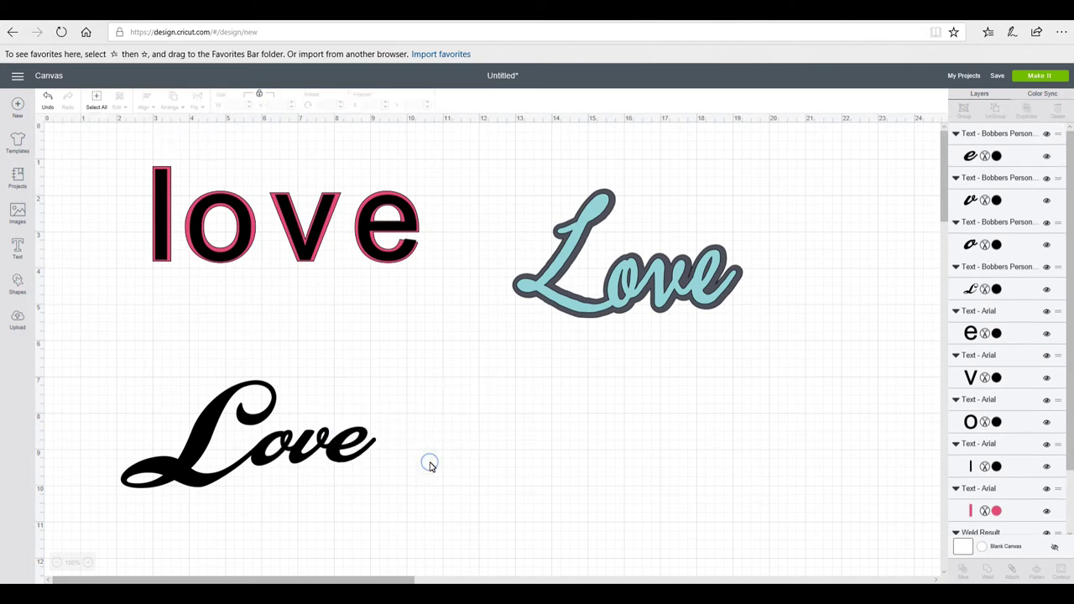
drag(131, 375, 411, 499)
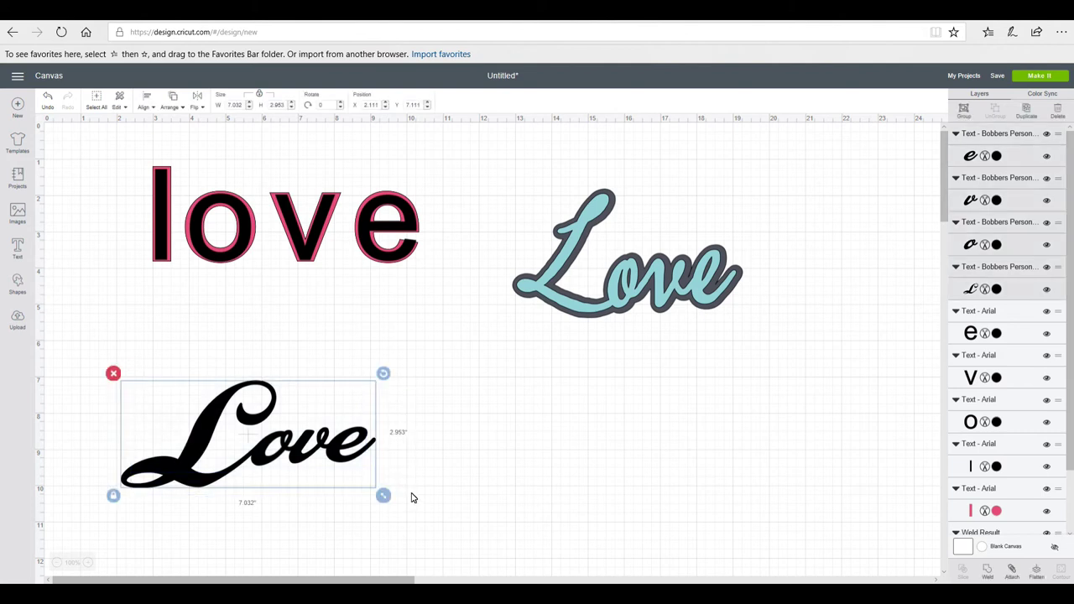
click(988, 571)
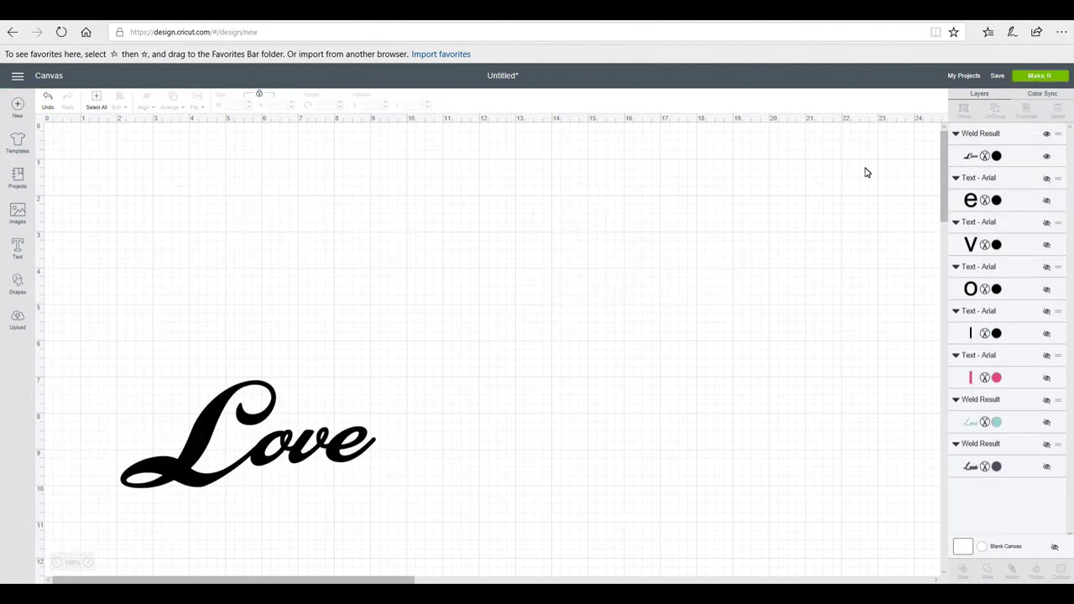
Duplicate the welded script Love and move the copy up and to the right
click(291, 426)
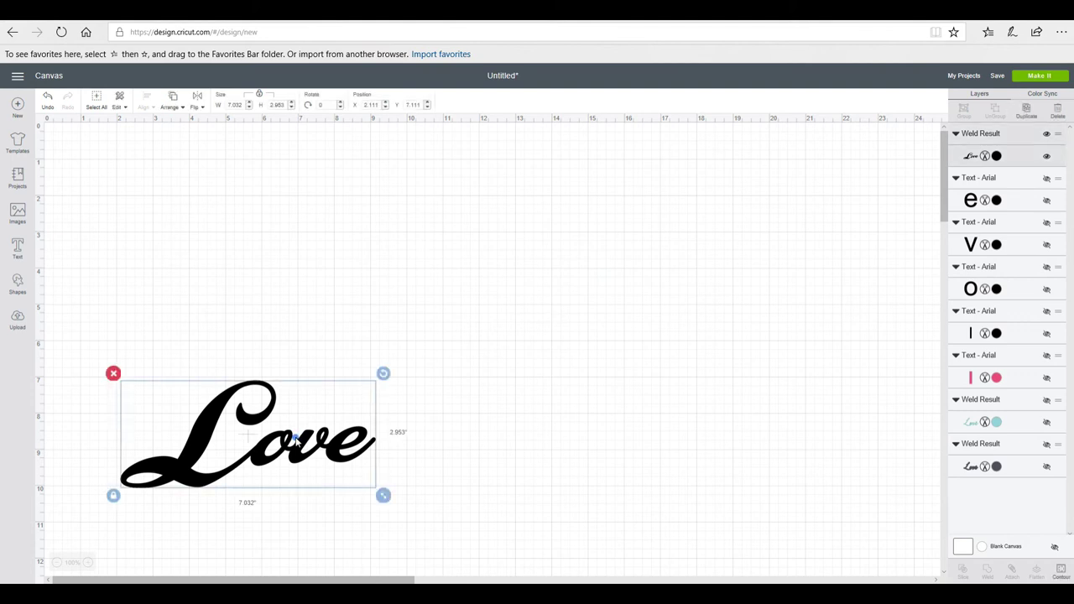
click(1026, 110)
drag(308, 471, 569, 318)
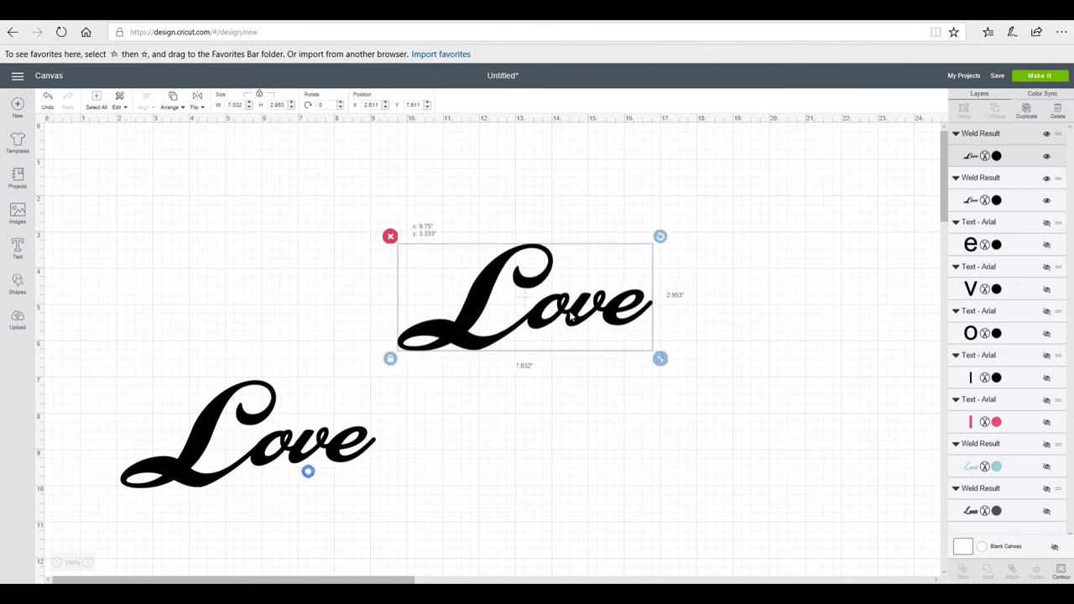
Colour the copy Rose Pink (#E54B75) and switch its operation to Print
click(997, 157)
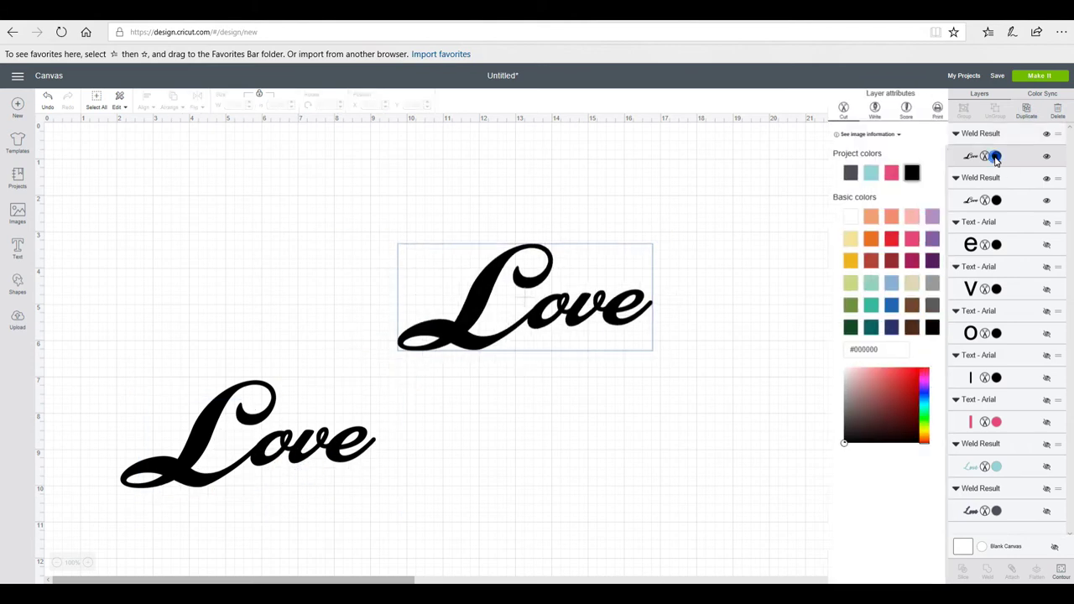
click(887, 174)
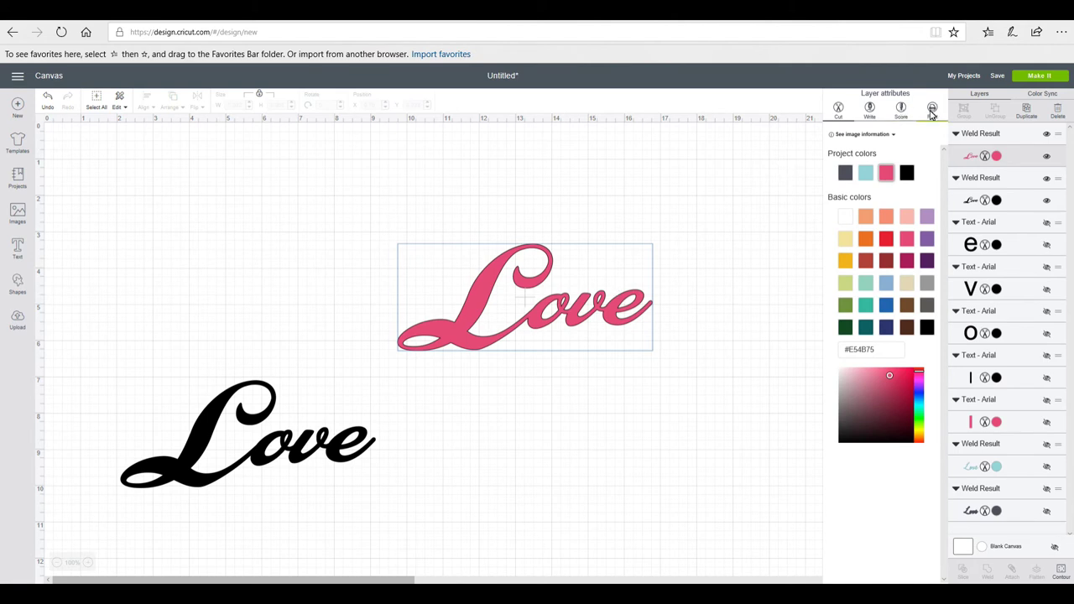
click(932, 110)
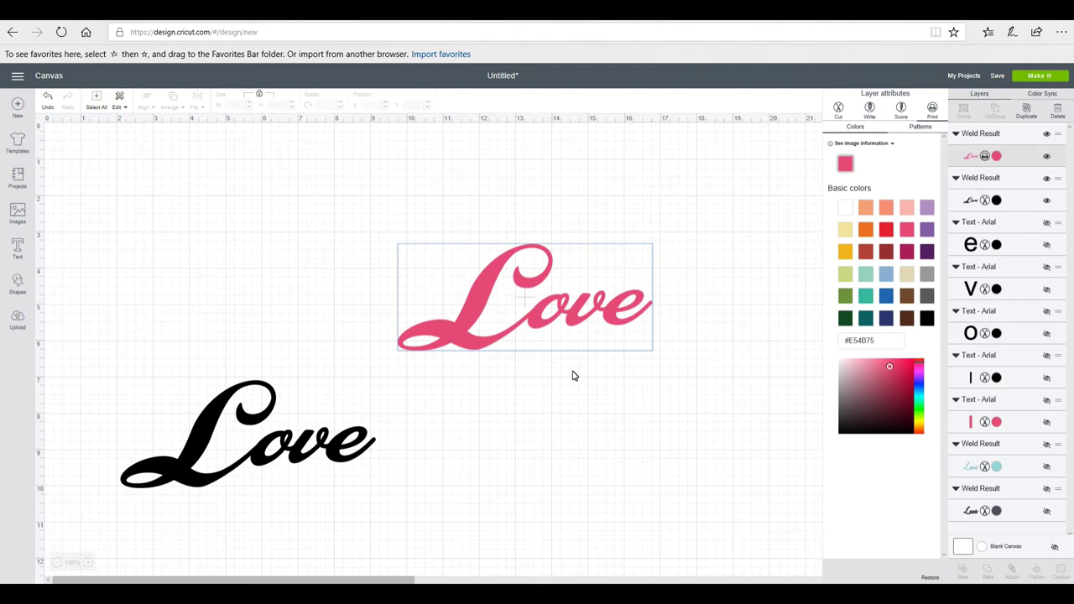
Open Make It, Send To Printer with Bleed on, and save the first mat's preview picture
click(1039, 76)
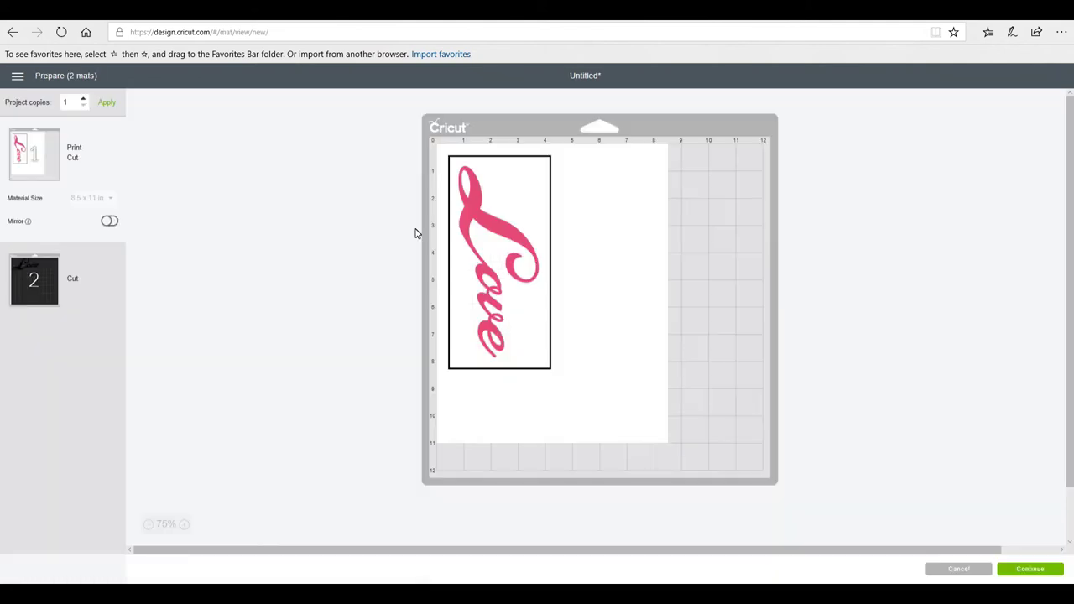
click(1056, 573)
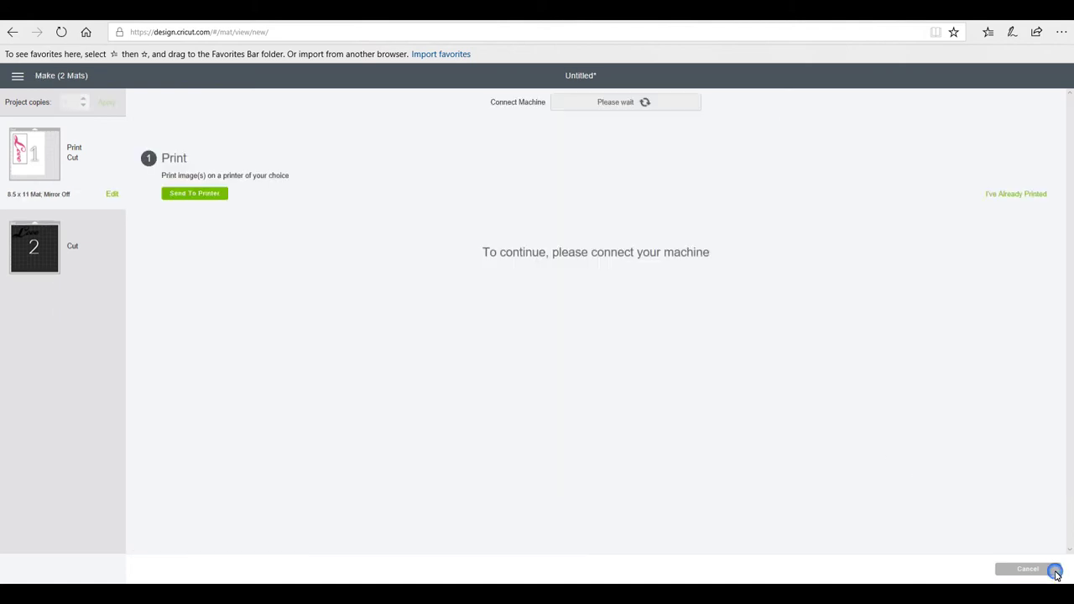
click(210, 184)
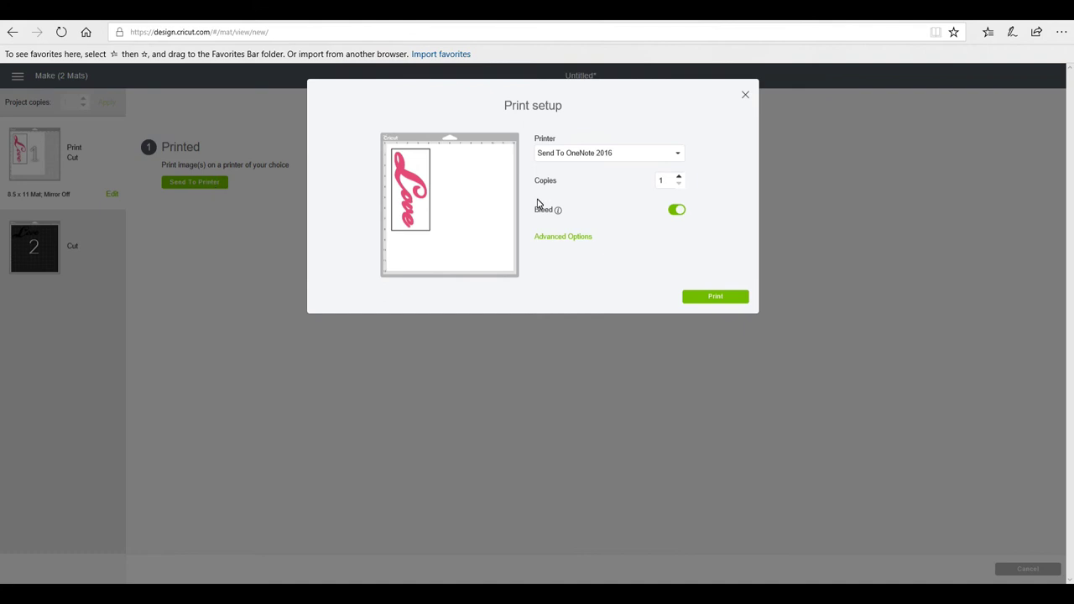
click(677, 211)
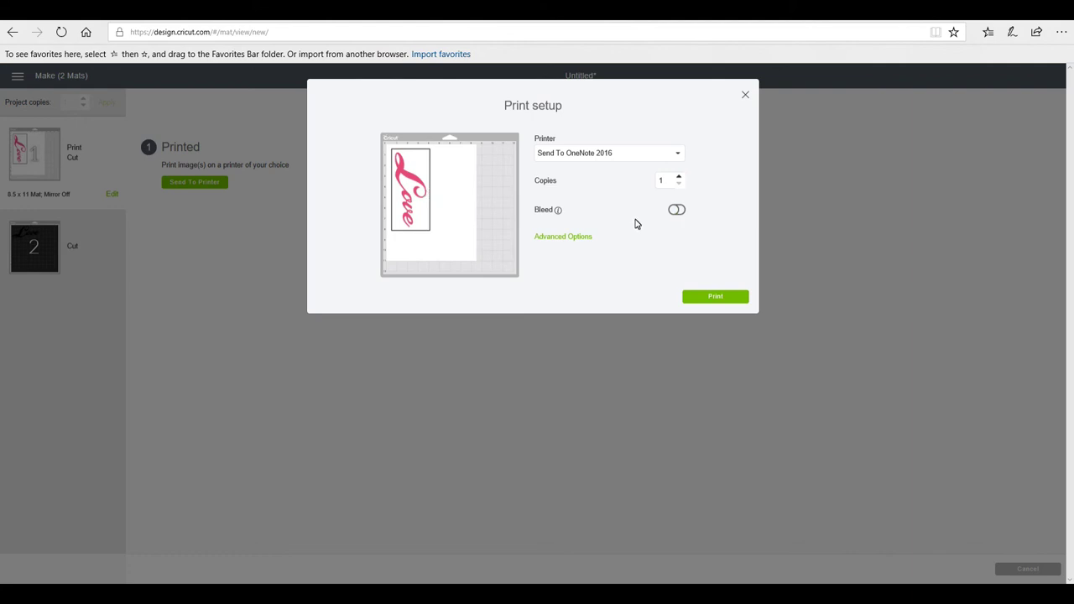
click(682, 214)
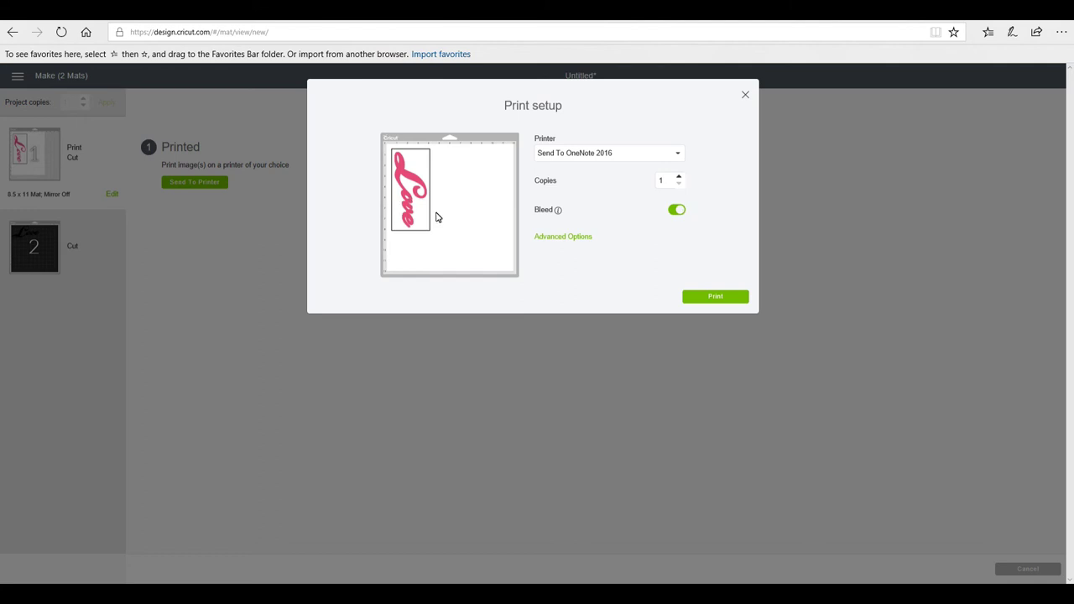
right_click(435, 213)
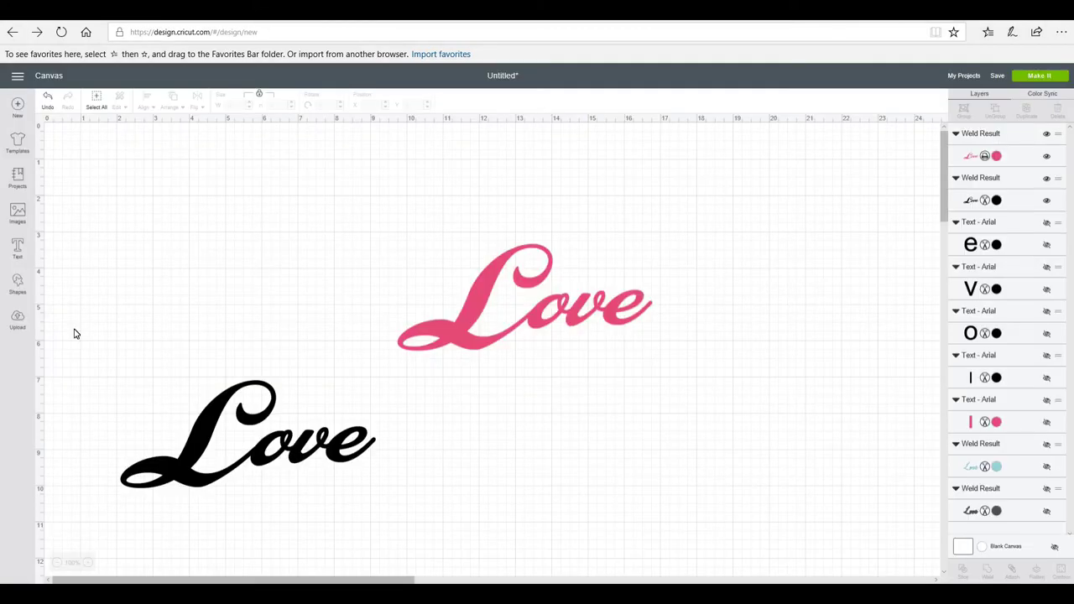
Upload the saved Love picture as a Complex image
click(24, 324)
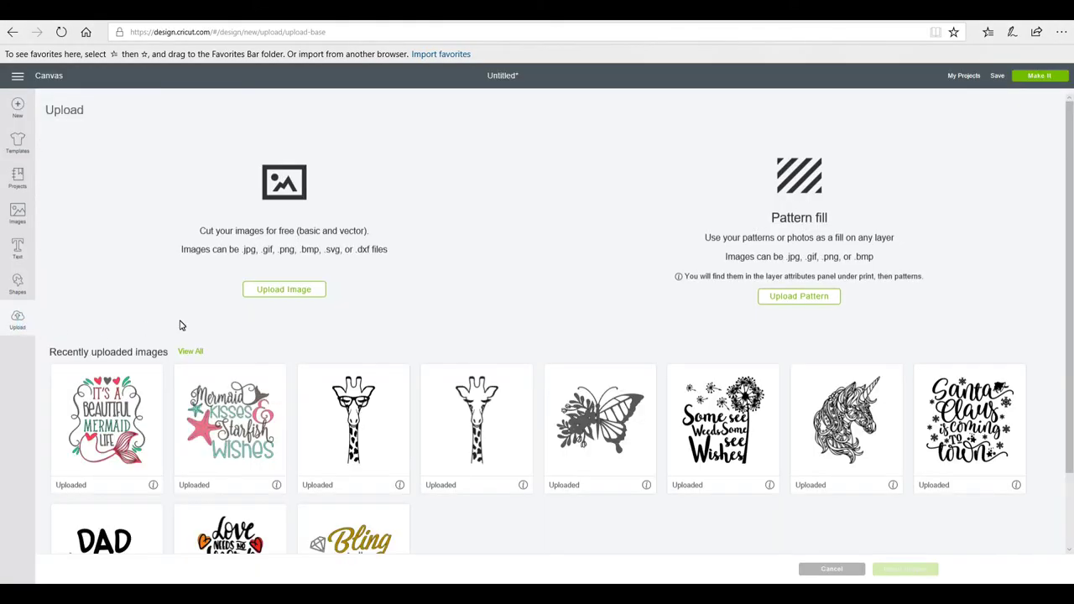
click(291, 290)
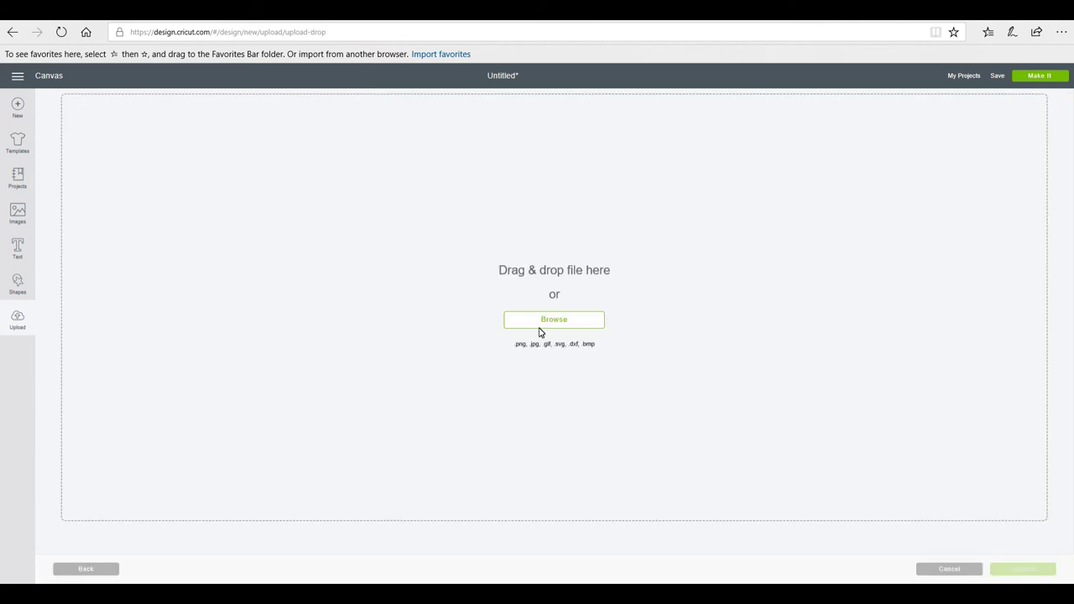
click(545, 319)
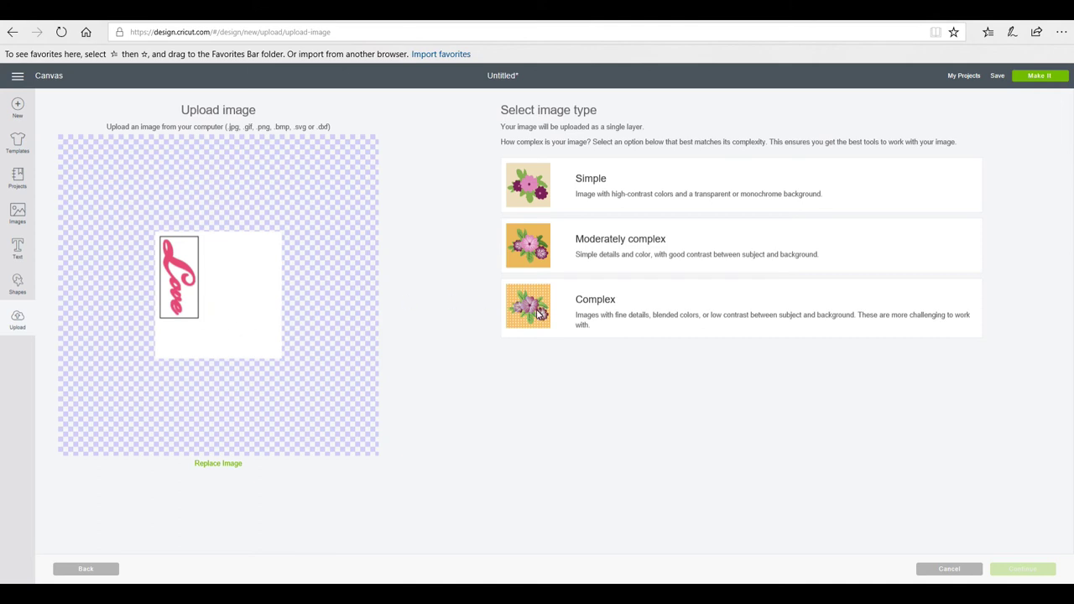
click(597, 305)
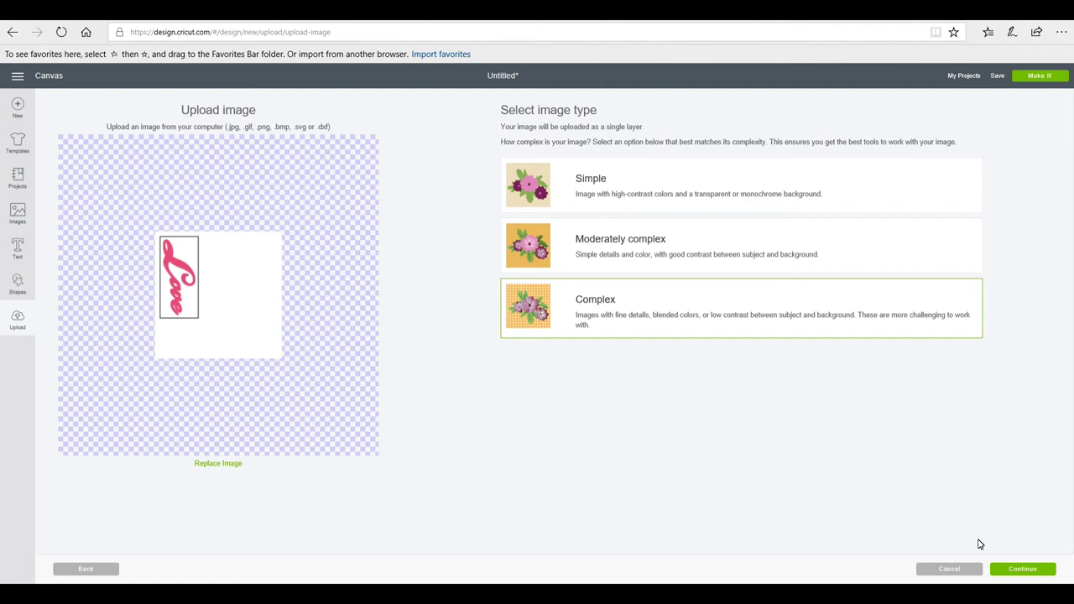
click(1024, 569)
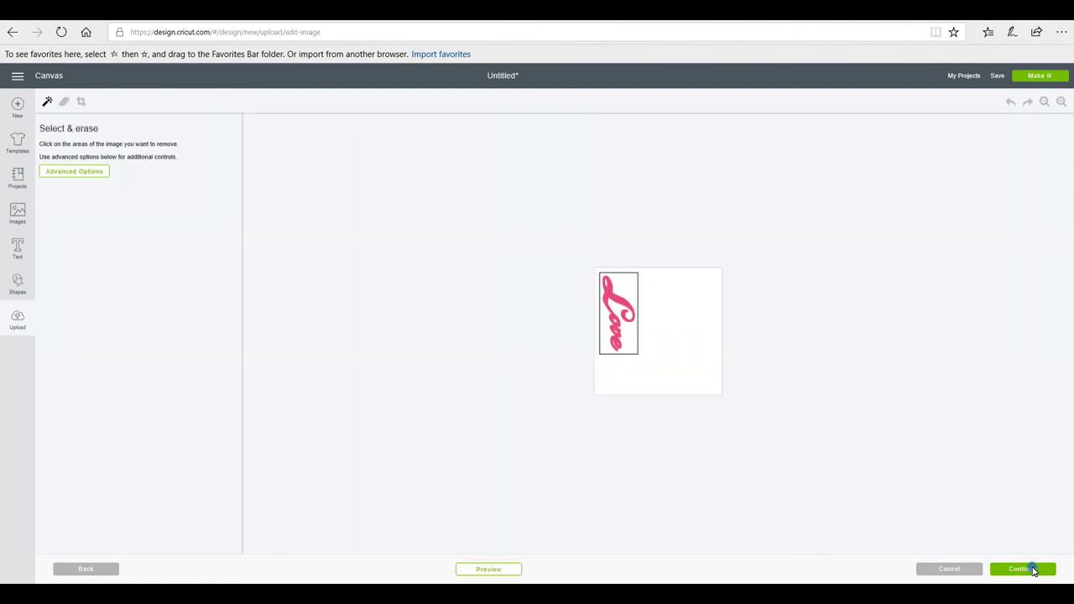
Erase the white background, the L loop and o counters, and the dark top border line
click(688, 295)
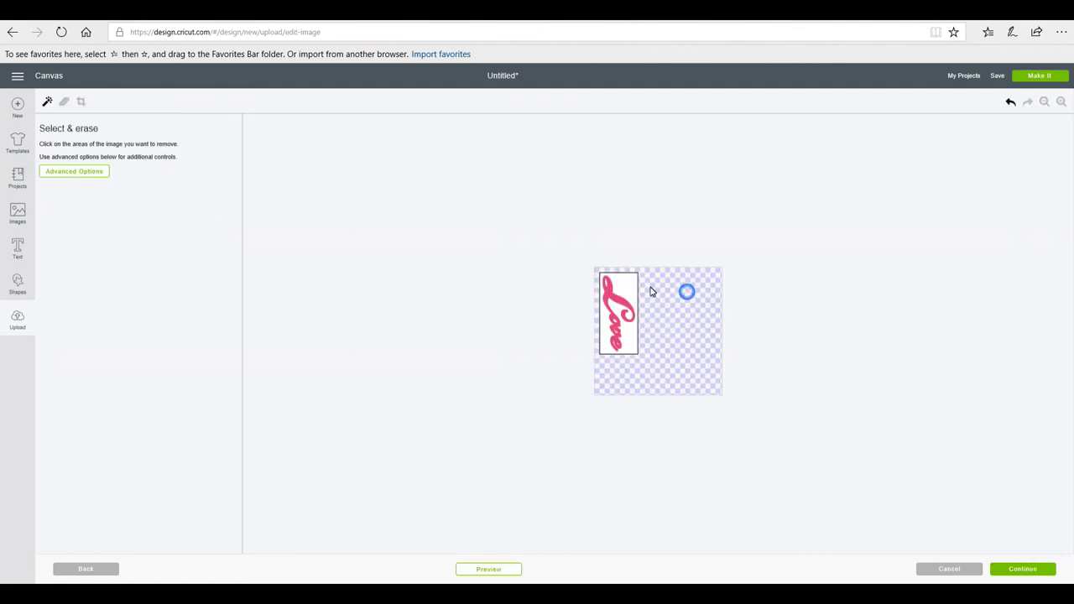
click(628, 287)
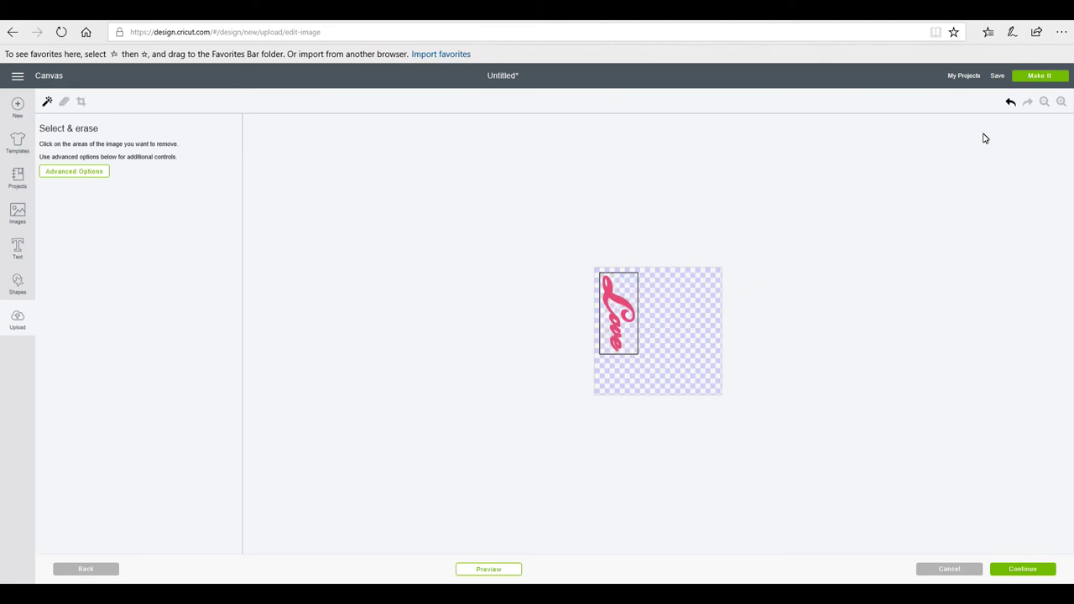
click(1062, 102)
click(1063, 102)
click(1063, 101)
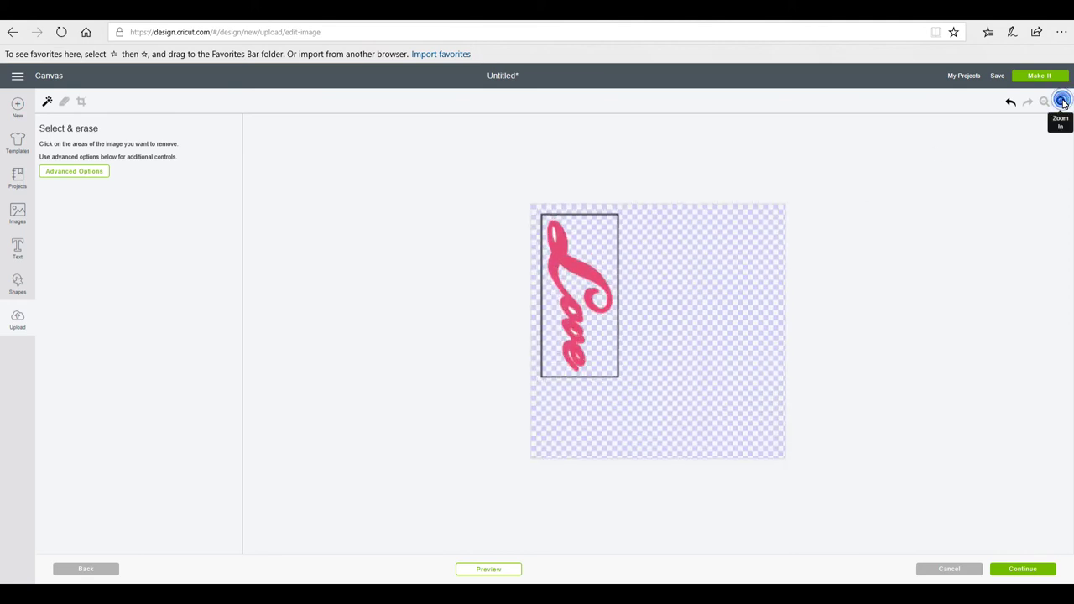
click(541, 220)
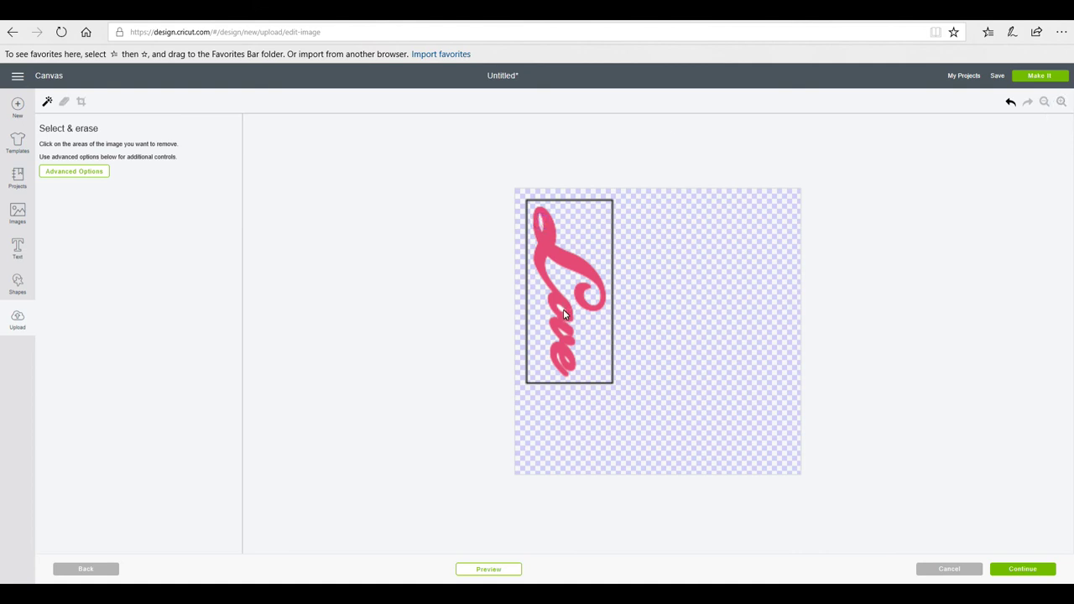
click(560, 310)
click(63, 101)
drag(79, 178, 67, 183)
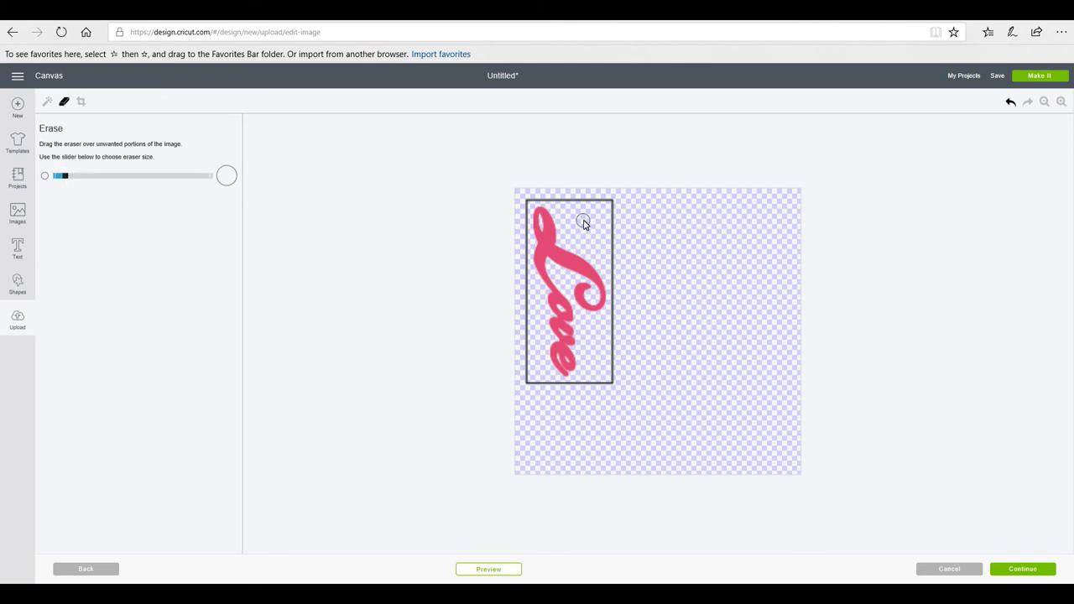
mouse_move(529, 202)
mouse_down()
mouse_move(603, 192)
mouse_move(576, 202)
mouse_move(614, 203)
mouse_move(611, 381)
mouse_move(530, 383)
mouse_move(522, 204)
mouse_up()
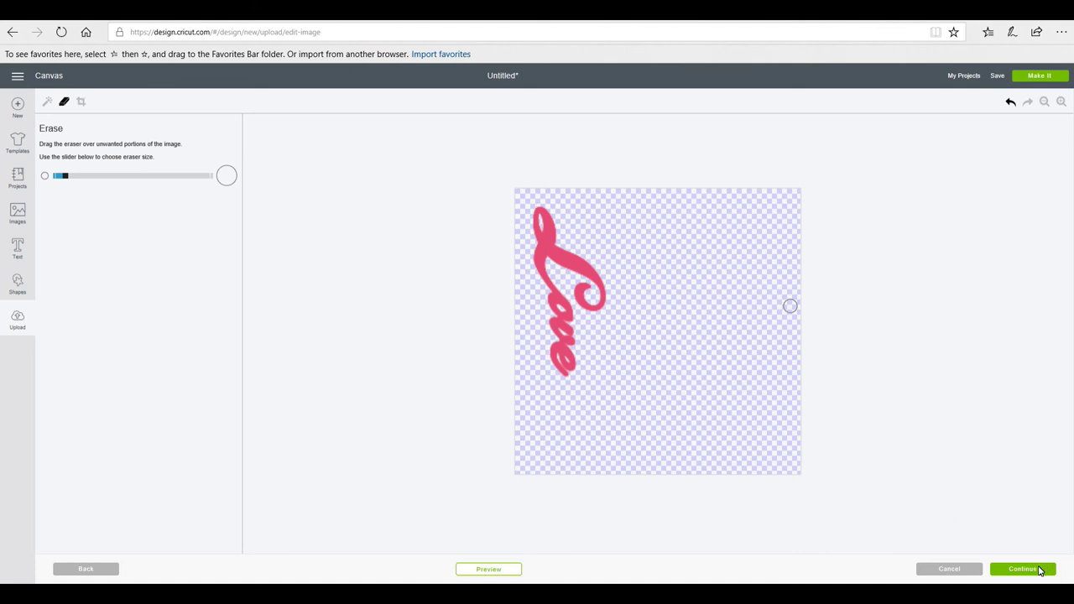
Save the trimmed upload as a cut image
click(1022, 569)
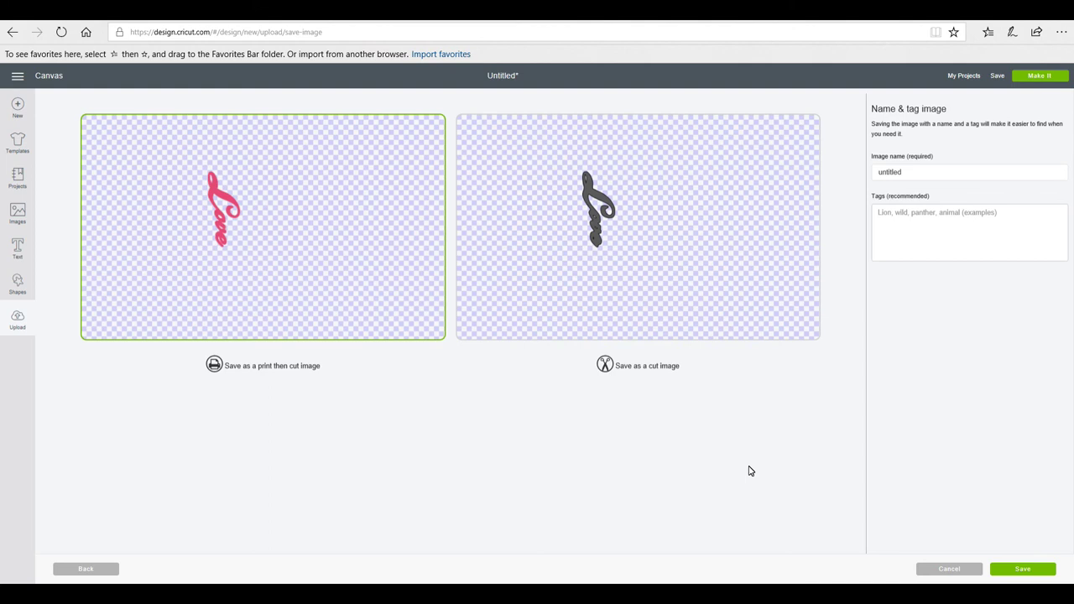
click(682, 260)
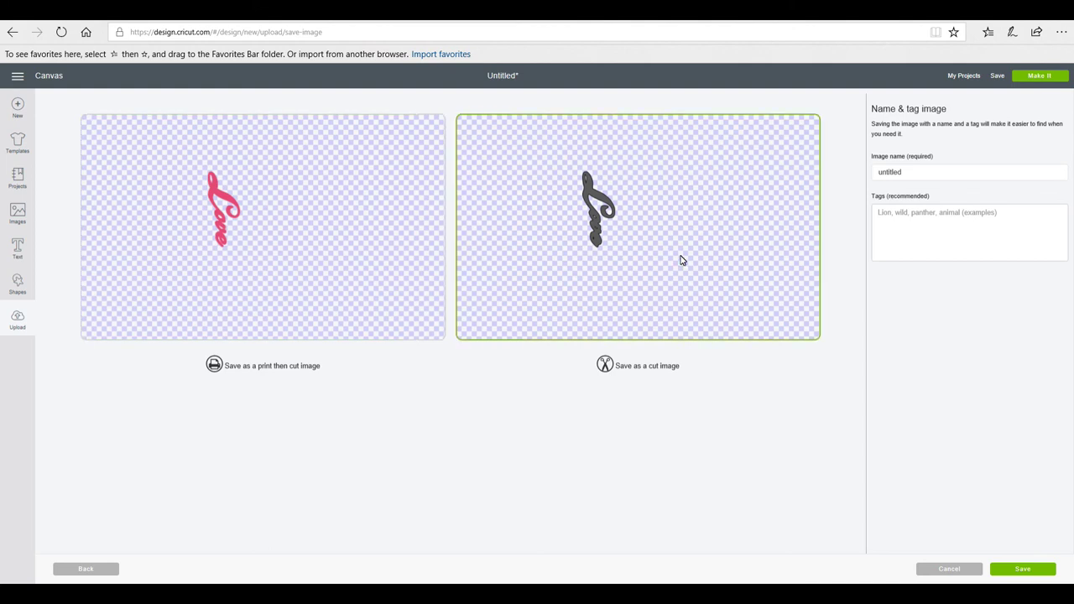
click(1024, 570)
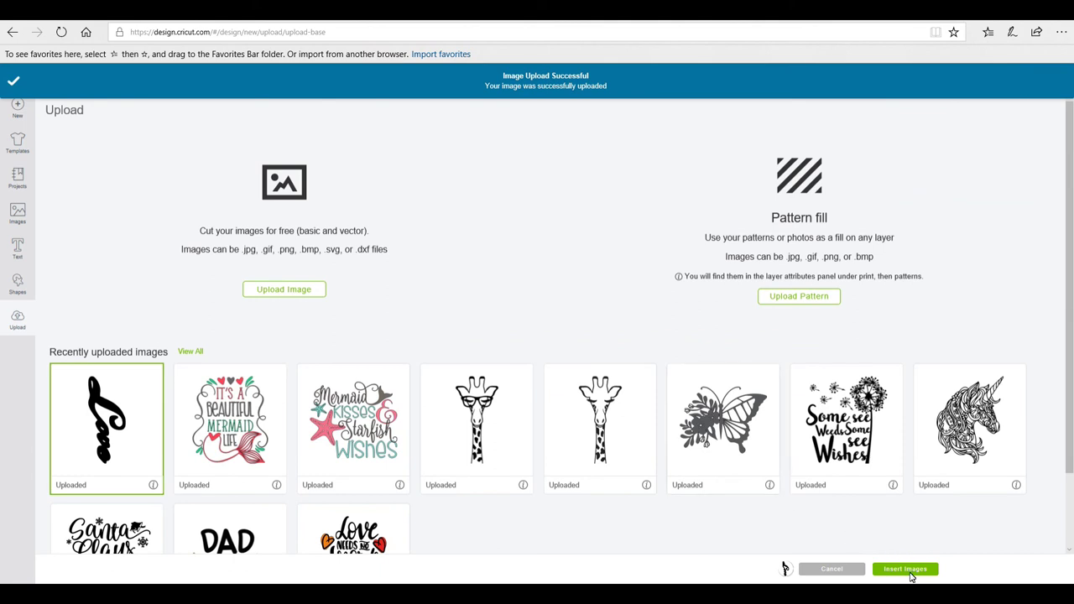
Insert the uploaded Love, enlarge it, rotate it horizontal and colour it Lavender
click(910, 575)
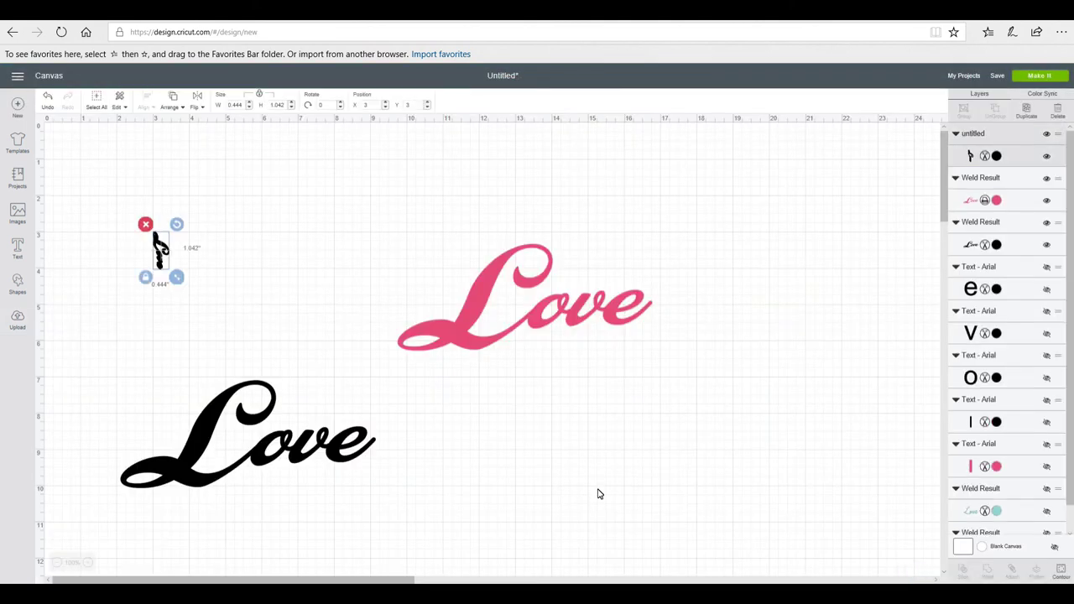
drag(177, 279, 244, 391)
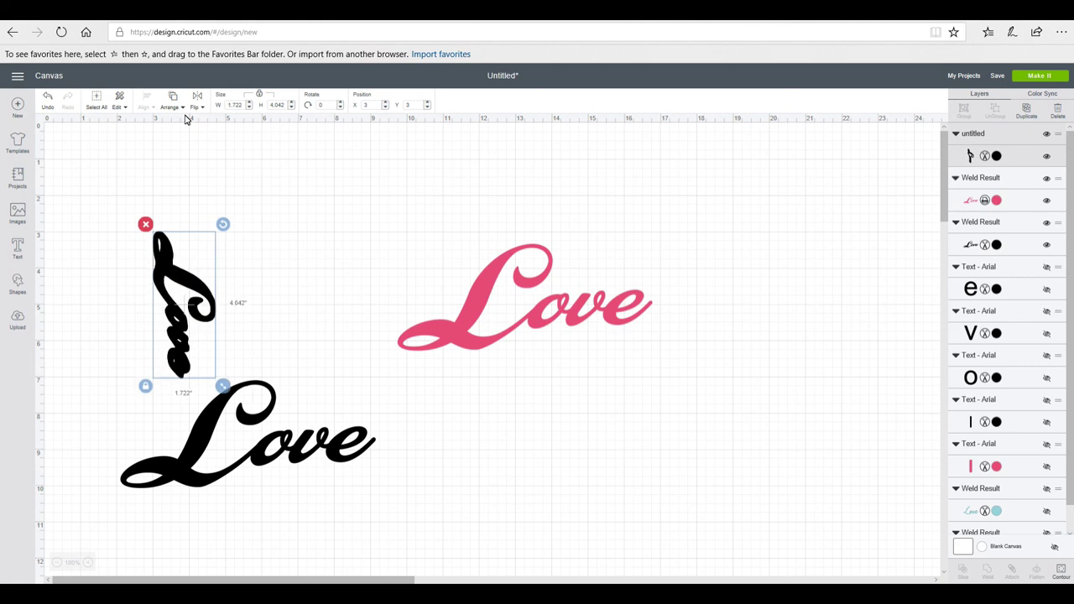
drag(223, 227, 97, 267)
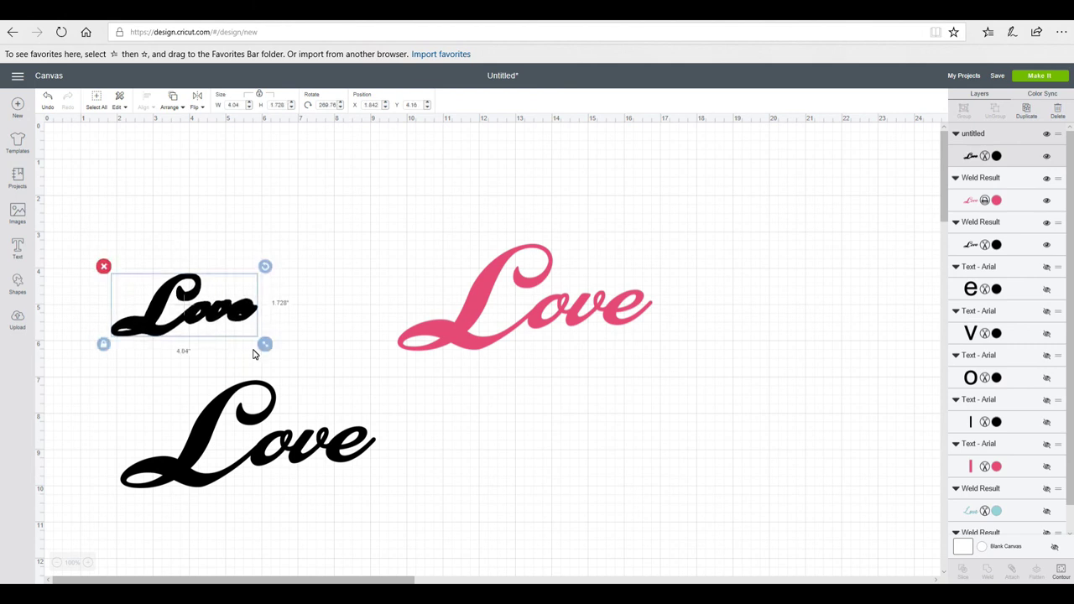
click(996, 155)
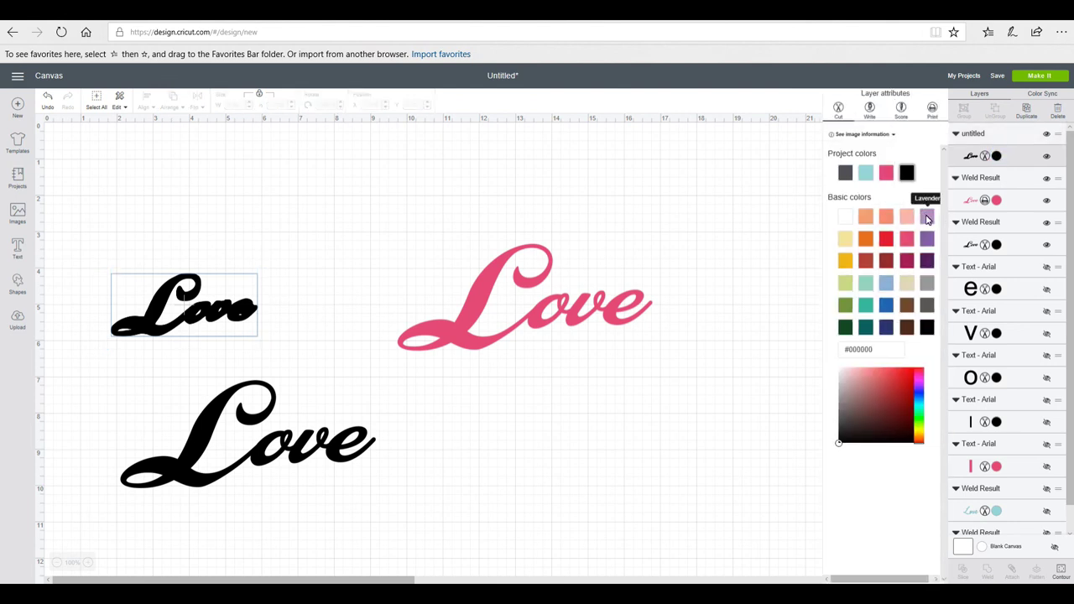
click(927, 218)
Delete the pink Love and enlarge the lavender shape, moving it up
click(469, 309)
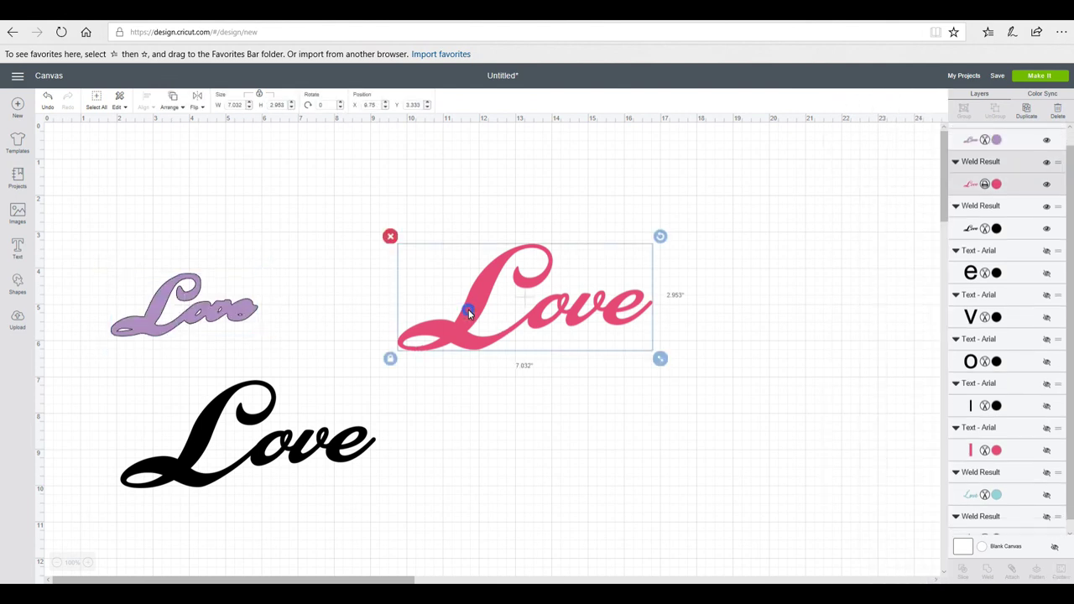
drag(469, 309, 611, 340)
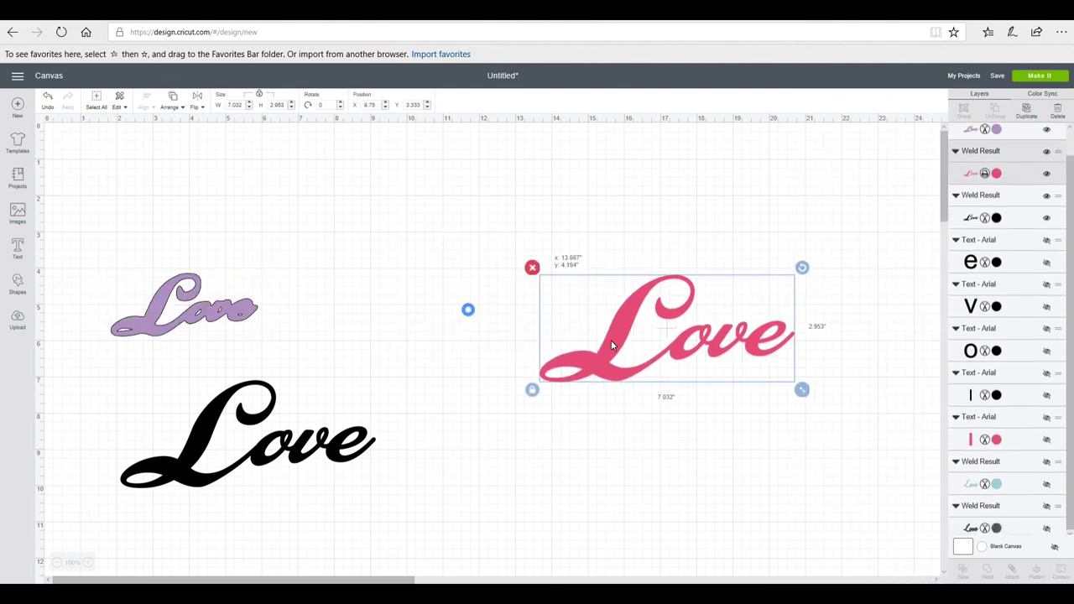
click(532, 268)
click(228, 315)
drag(265, 344, 479, 277)
Bring the black Love to front and resize it to fit over the lavender shadow
click(312, 444)
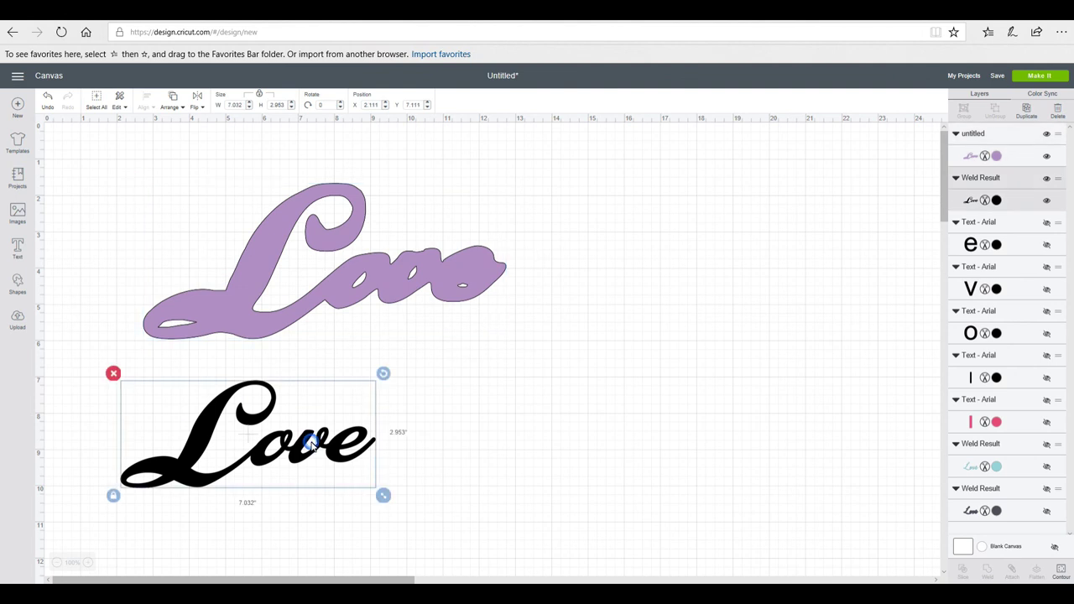
click(175, 109)
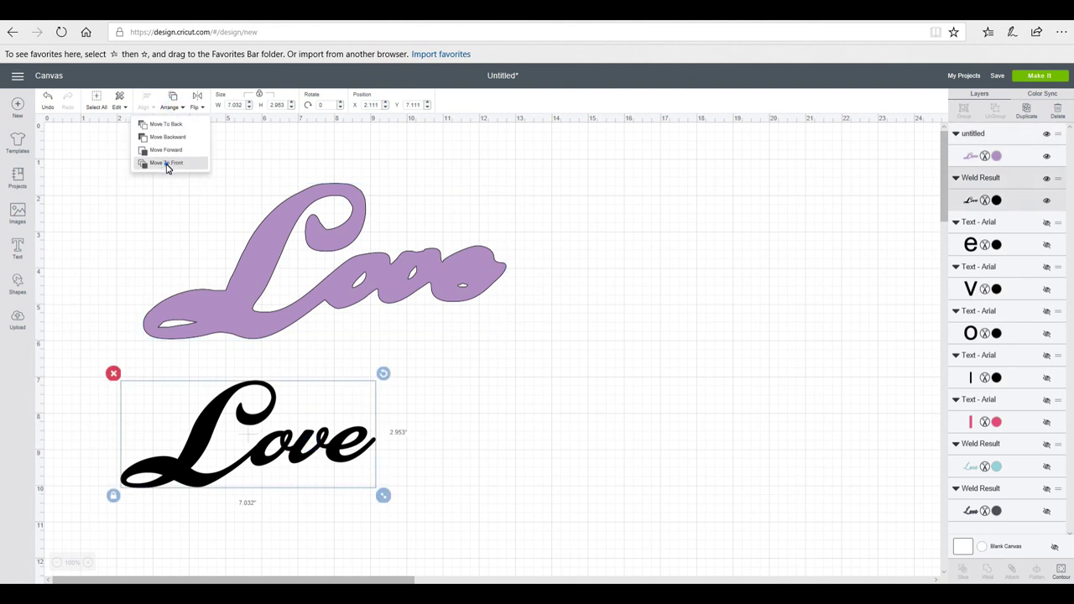
click(167, 162)
drag(209, 477, 236, 319)
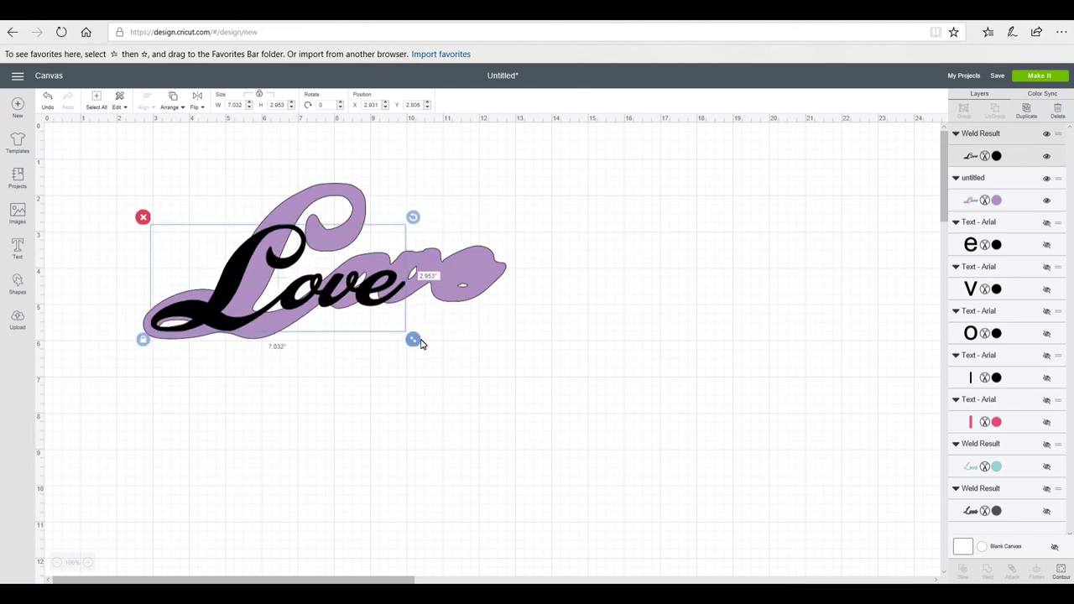
drag(413, 339, 517, 383)
drag(455, 310, 449, 279)
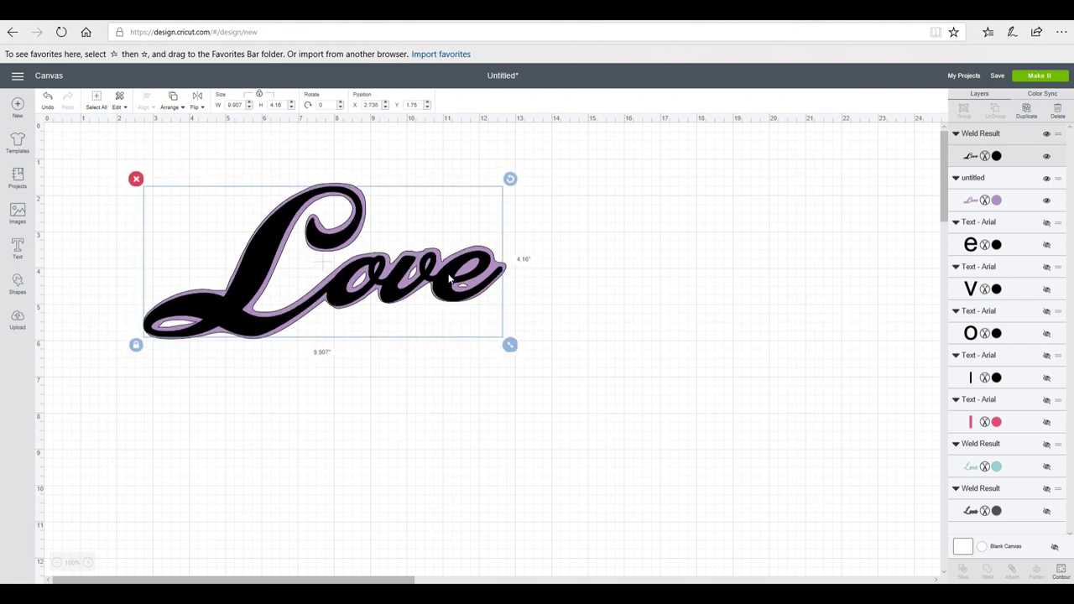